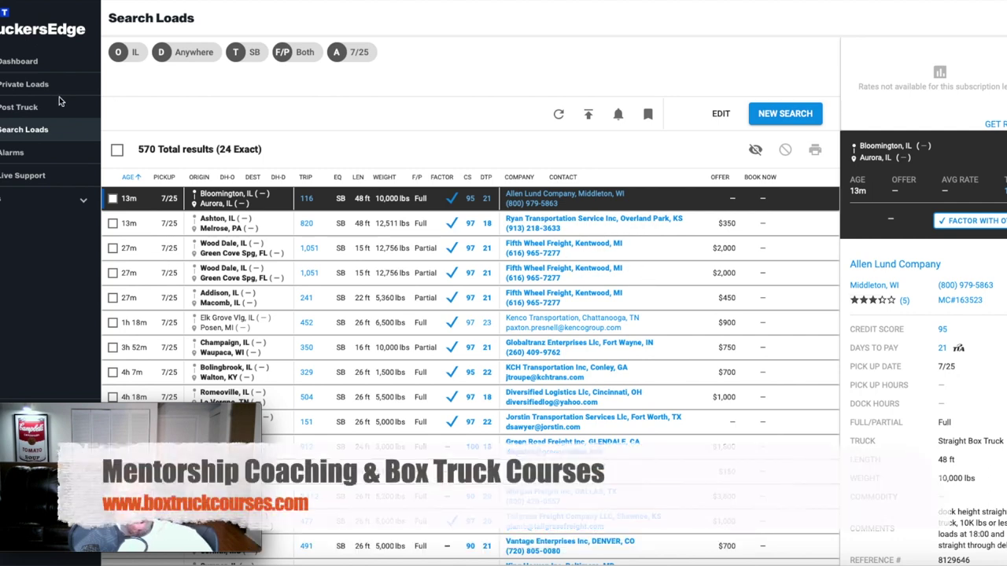
Review the national van load counts on the dashboard and list the outbound loads for Illinois.
{"action": "left_click", "coordinate": [13, 63]}
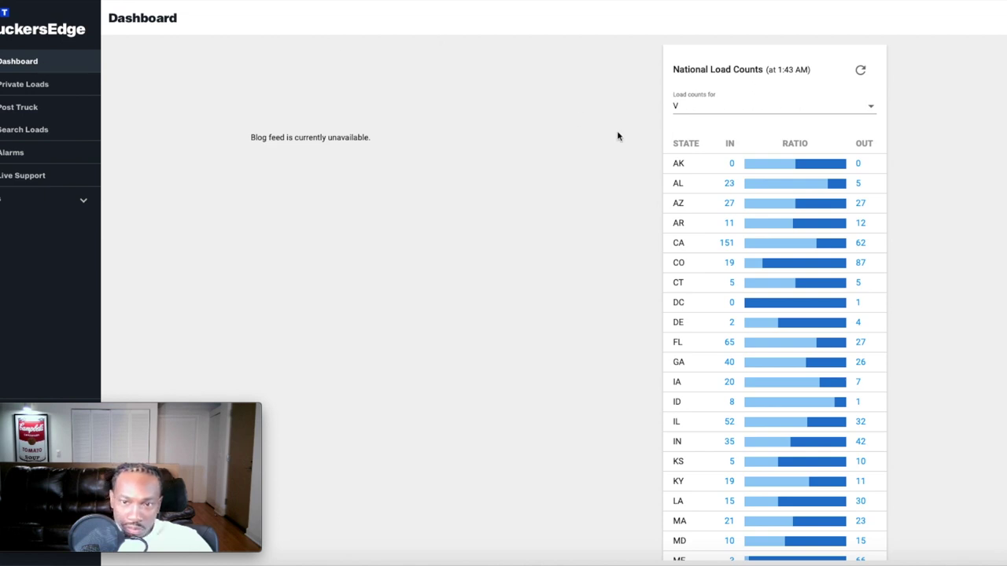
{"action": "scroll", "coordinate": [776, 247], "scroll_direction": "down", "scroll_amount": 1}
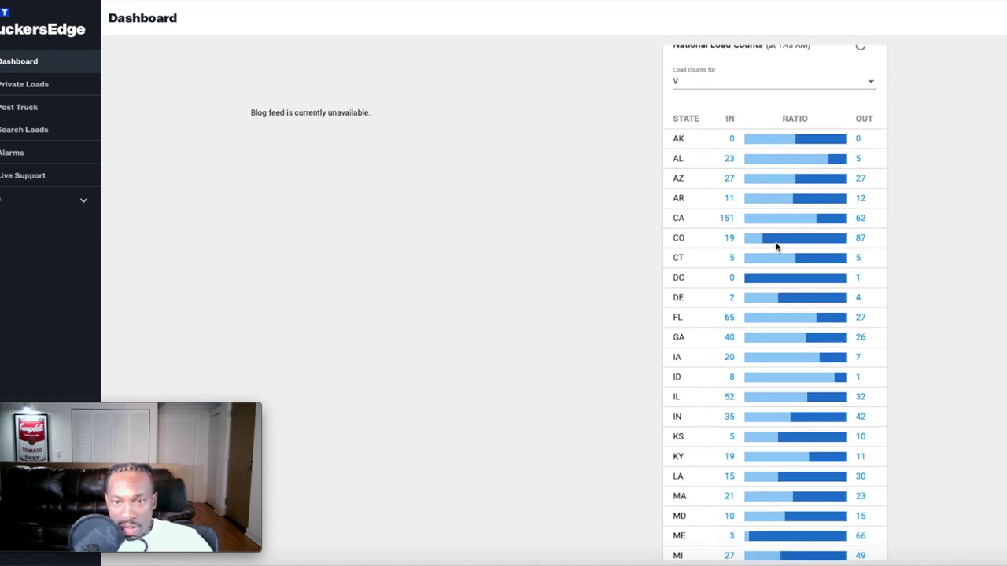
{"action": "scroll", "coordinate": [776, 247], "scroll_direction": "up", "scroll_amount": 1}
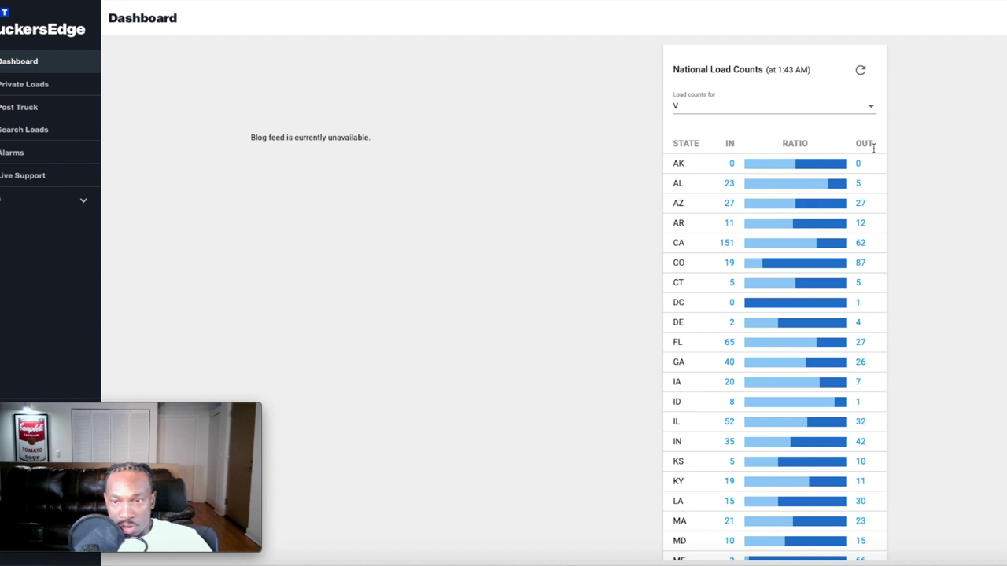
{"action": "scroll", "coordinate": [676, 261], "scroll_direction": "down", "scroll_amount": 3}
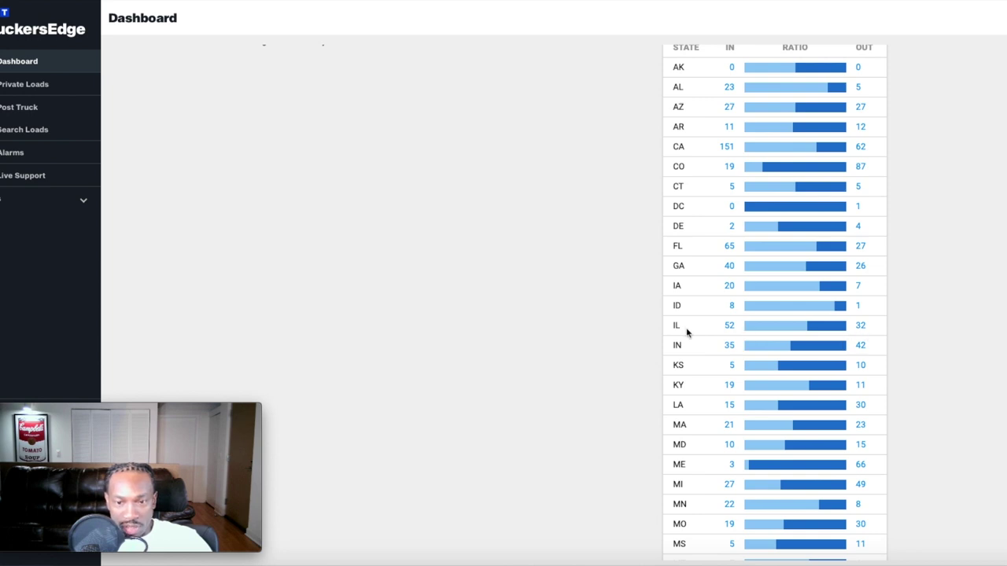
{"action": "left_click", "coordinate": [861, 326]}
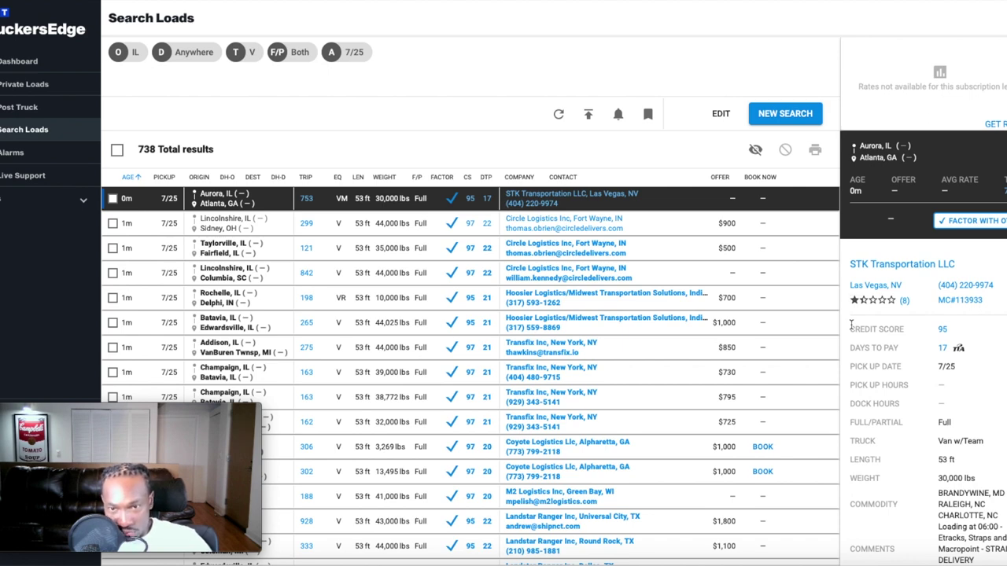
Edit the Illinois load search to use the specific truck type Straight Box Truck (SB) and run it.
{"action": "left_click", "coordinate": [722, 115]}
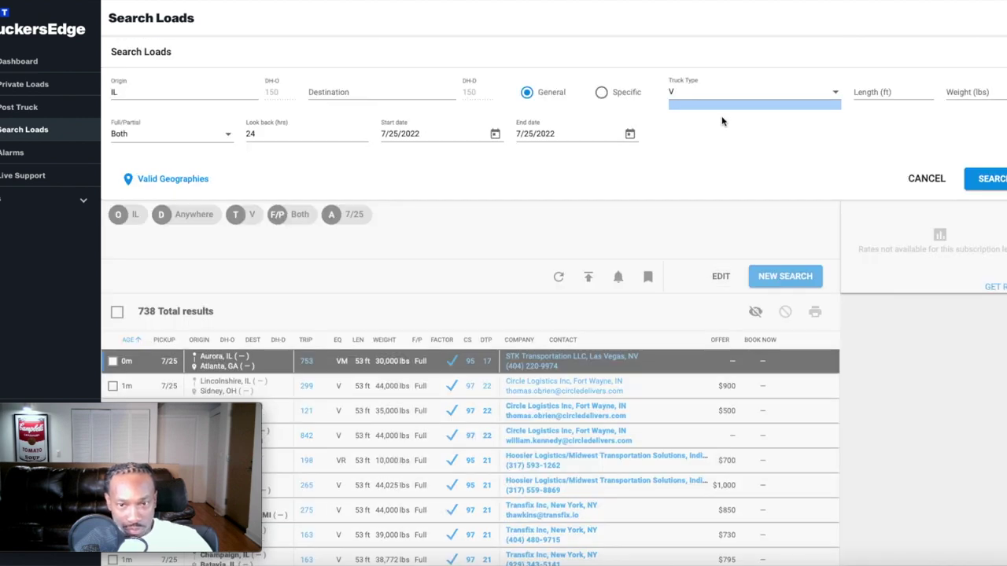
{"action": "left_click", "coordinate": [602, 93]}
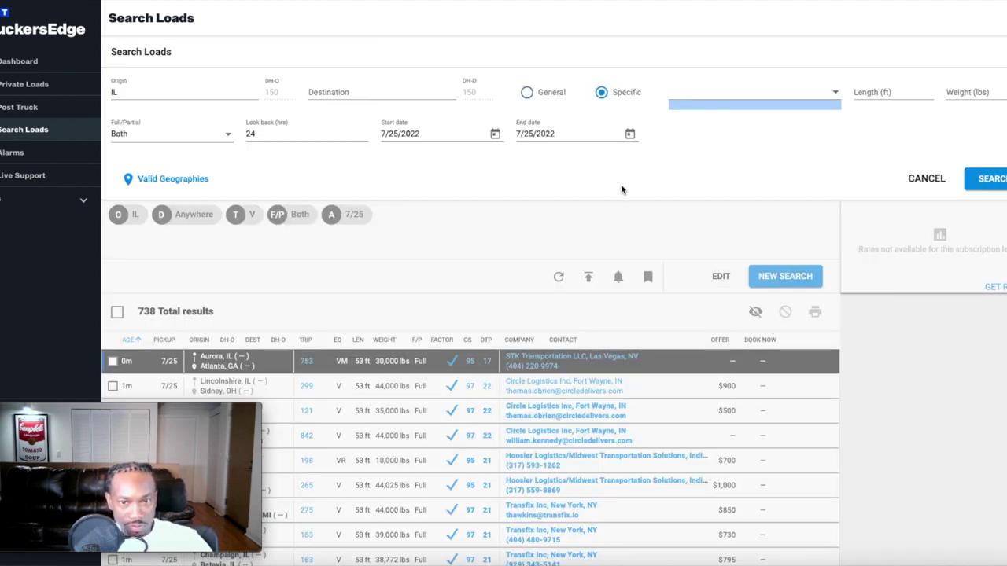
{"action": "left_click", "coordinate": [801, 98]}
{"action": "scroll", "coordinate": [774, 146], "scroll_direction": "down", "scroll_amount": 15}
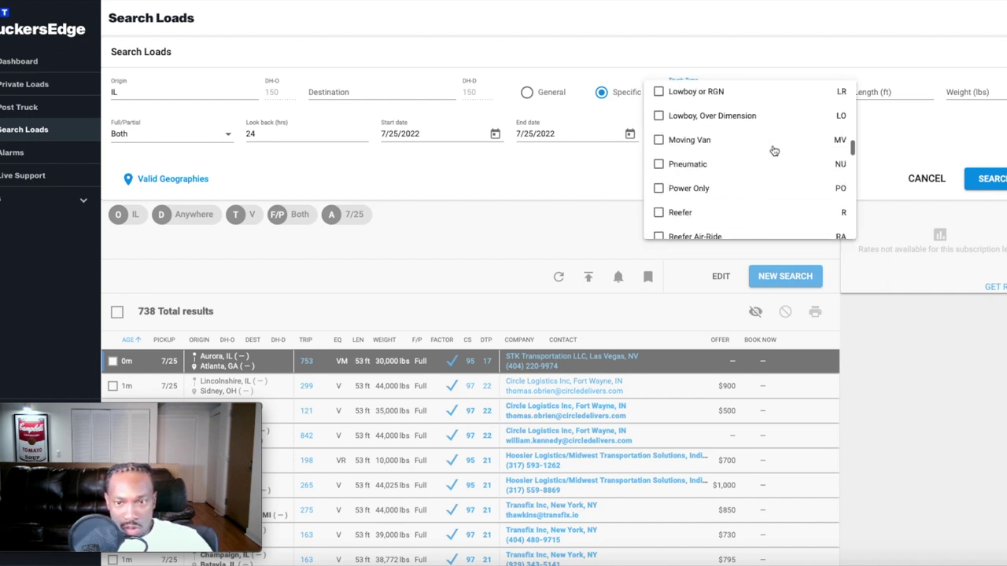
{"action": "scroll", "coordinate": [773, 149], "scroll_direction": "up", "scroll_amount": 6}
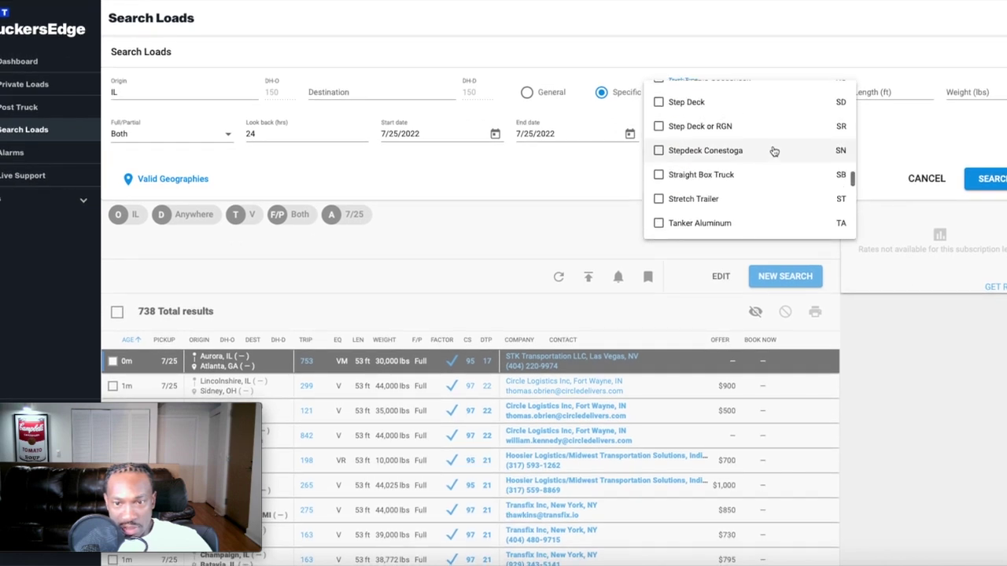
{"action": "left_click", "coordinate": [659, 175]}
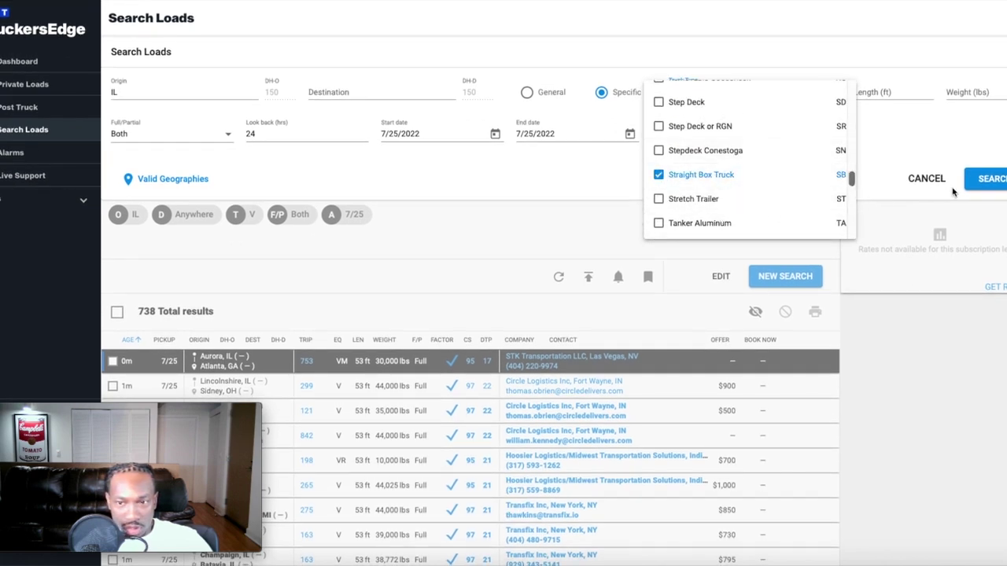
{"action": "left_click", "coordinate": [965, 213]}
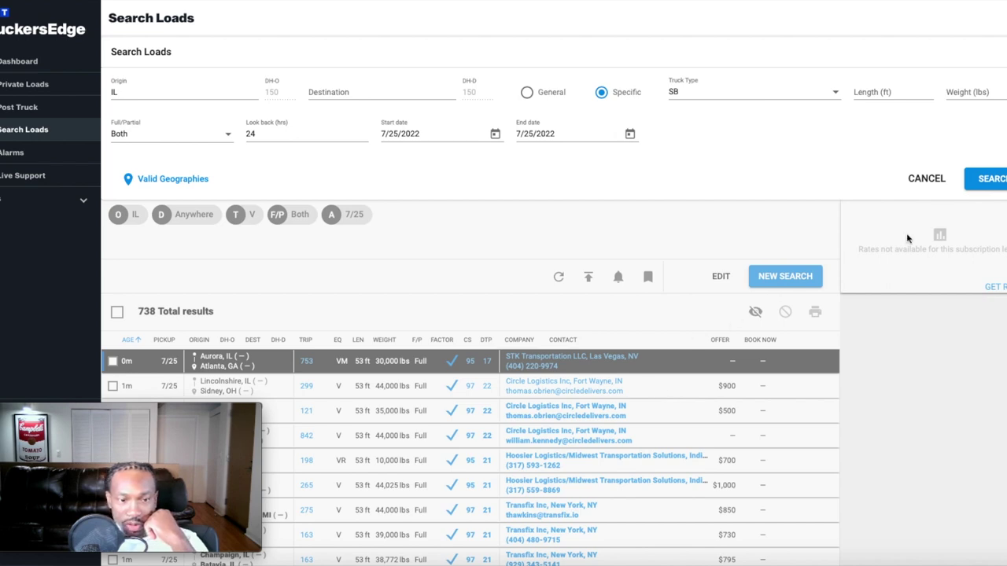
{"action": "left_click", "coordinate": [990, 181]}
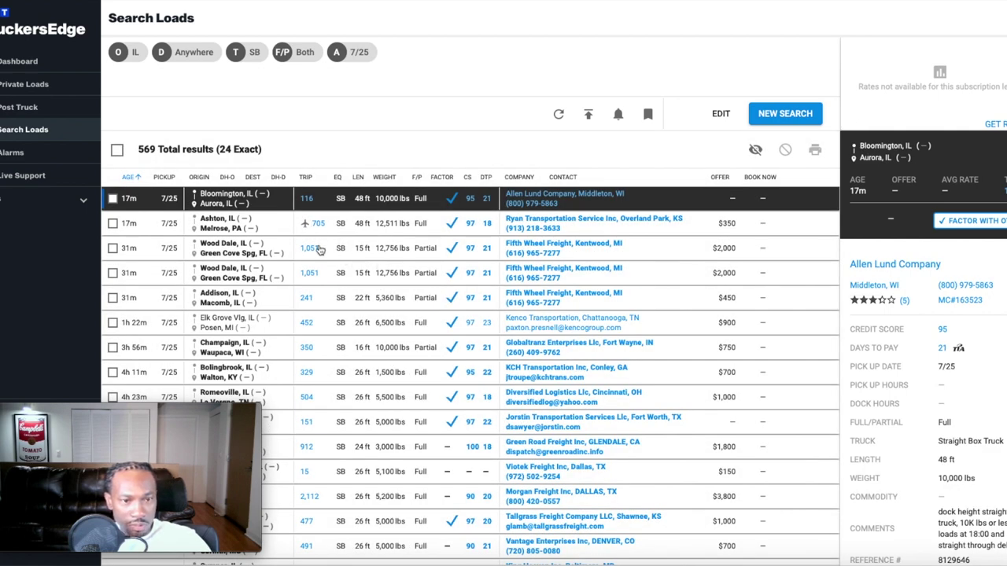
Examine the trip miles, weights, credit scores and offers of the newest Illinois straight box truck loads.
{"action": "mouse_move", "coordinate": [327, 235]}
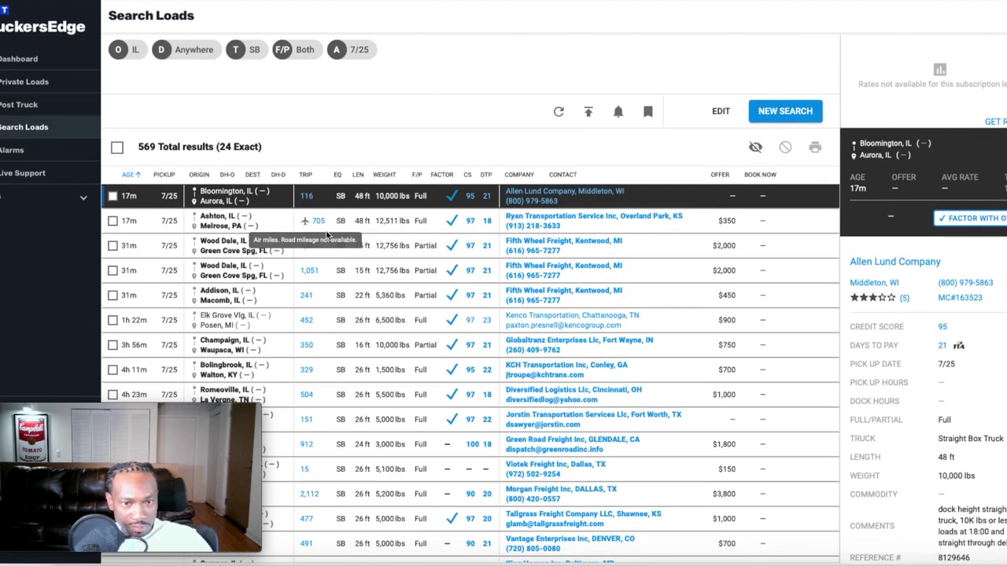
{"action": "scroll", "coordinate": [446, 273], "scroll_direction": "down", "scroll_amount": 1}
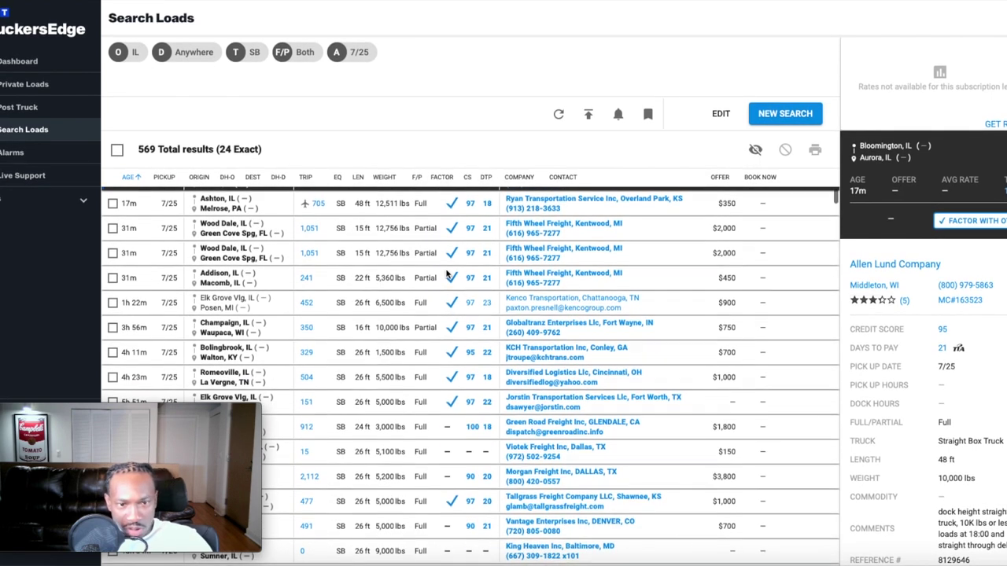
{"action": "scroll", "coordinate": [446, 273], "scroll_direction": "down", "scroll_amount": 1}
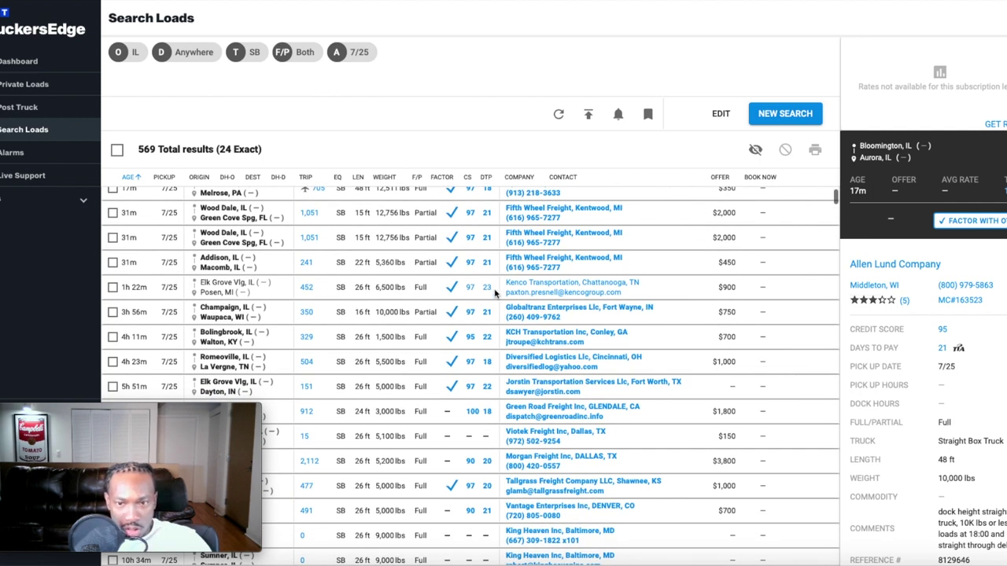
{"action": "scroll", "coordinate": [495, 293], "scroll_direction": "up", "scroll_amount": 1}
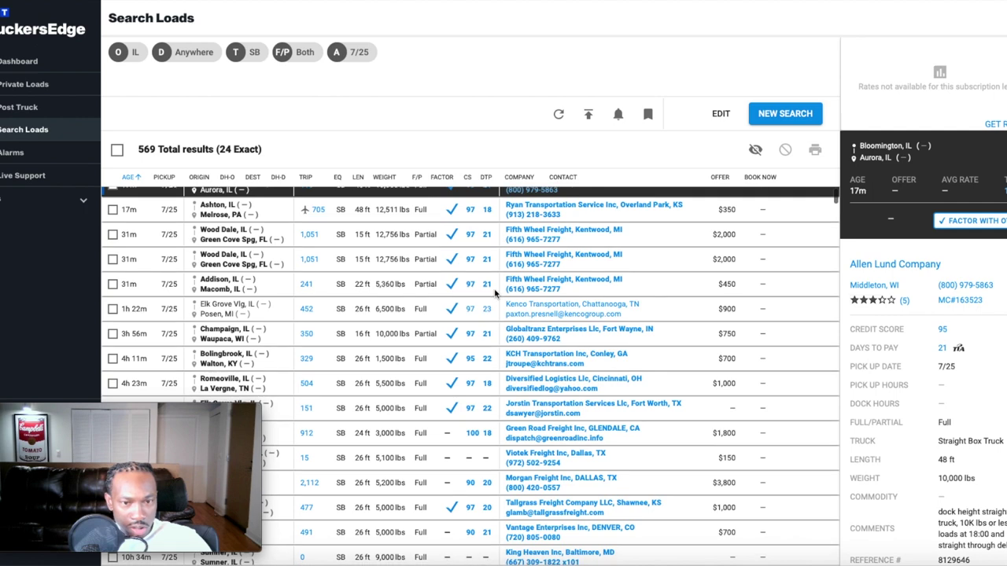
{"action": "scroll", "coordinate": [494, 292], "scroll_direction": "down", "scroll_amount": 3}
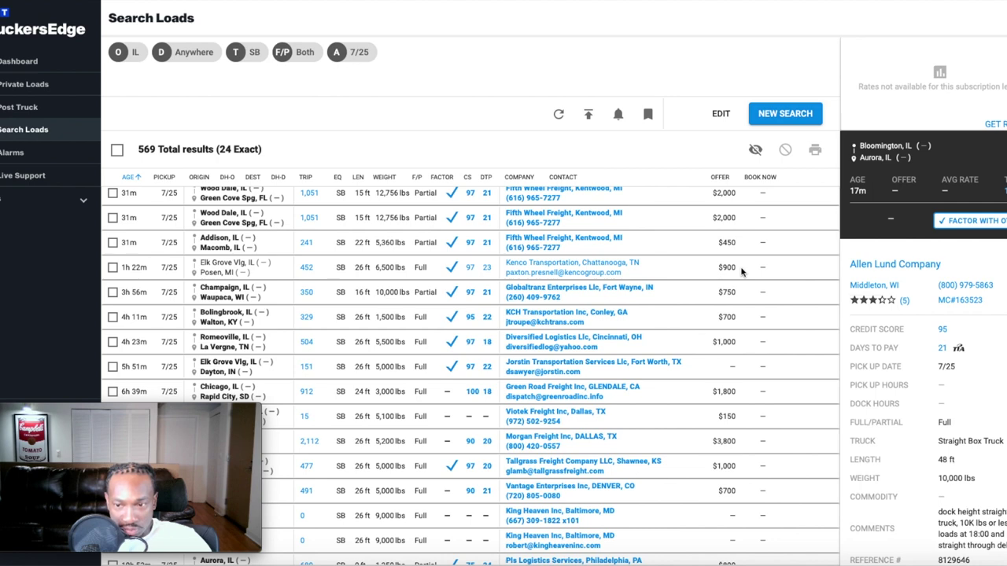
Review Kenco Transportation's directory profile down to its credit score and days-to-pay history, and return to the load results.
{"action": "scroll", "coordinate": [971, 340], "scroll_direction": "down", "scroll_amount": 2}
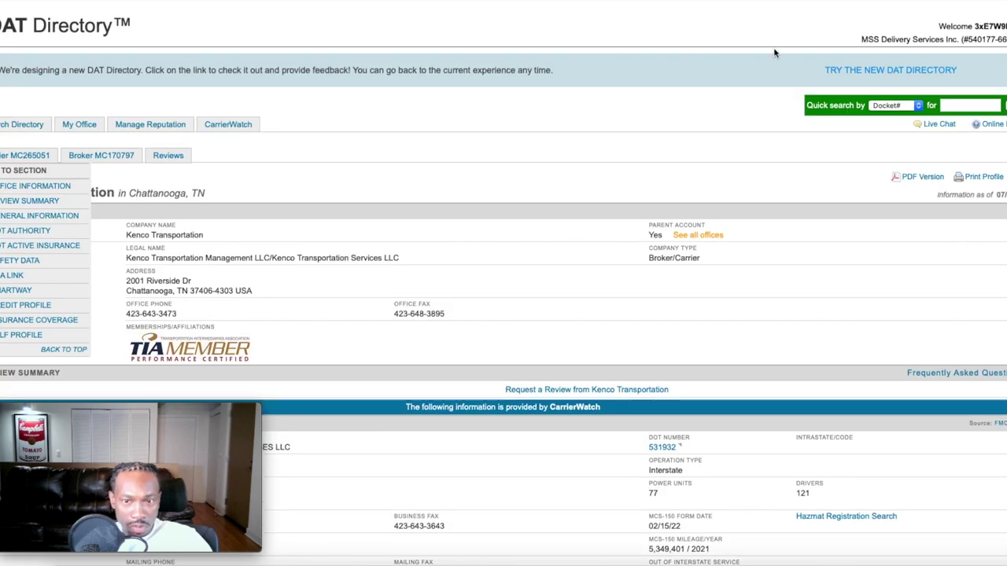
{"action": "scroll", "coordinate": [767, 63], "scroll_direction": "down", "scroll_amount": 15}
{"action": "scroll", "coordinate": [708, 149], "scroll_direction": "up", "scroll_amount": 1}
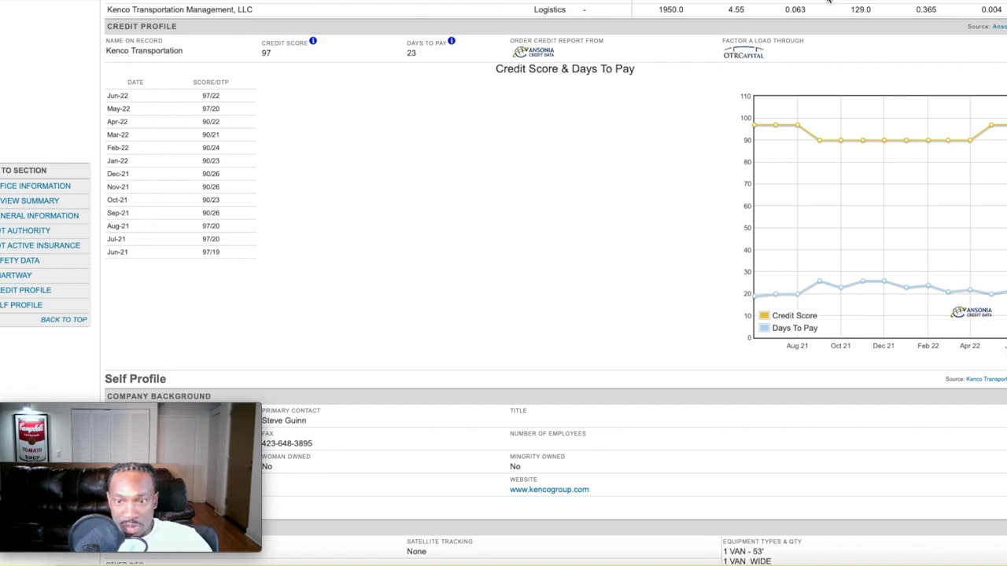
{"action": "left_click", "coordinate": [826, 2]}
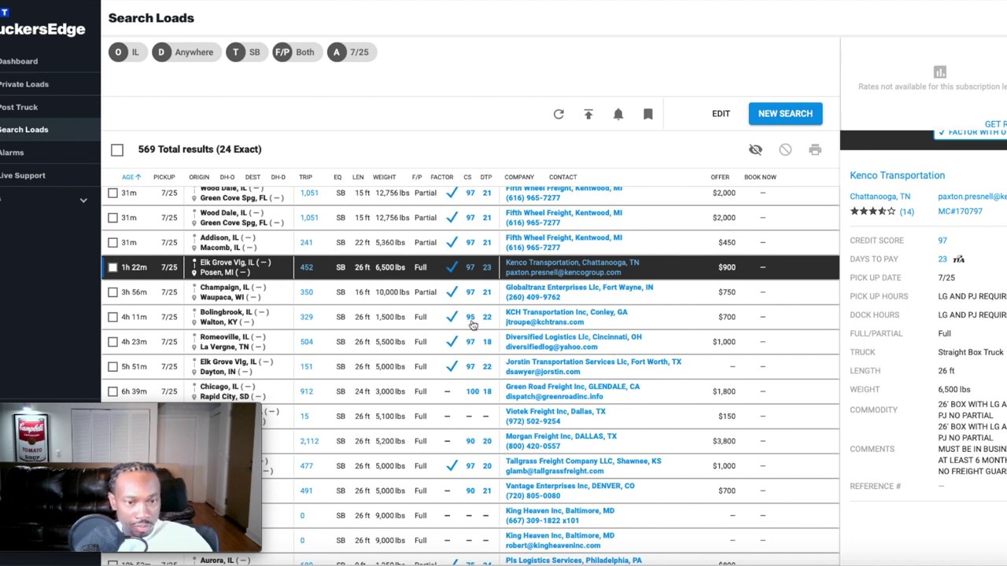
Display the mileage and route map for the Bolingbrook, IL to Walton, KY load and zoom the map out.
{"action": "scroll", "coordinate": [378, 302], "scroll_direction": "down", "scroll_amount": 1}
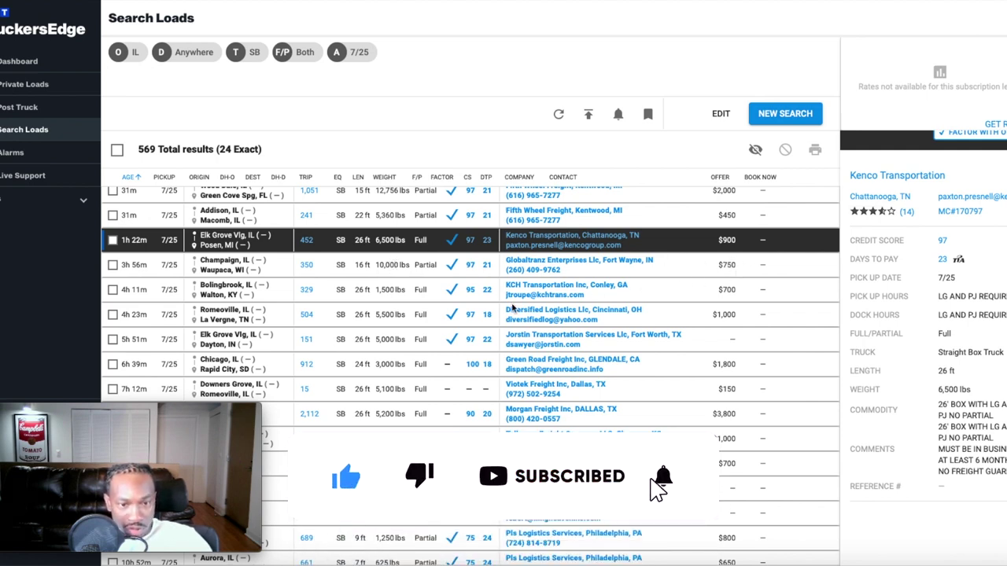
{"action": "scroll", "coordinate": [366, 307], "scroll_direction": "down", "scroll_amount": 1}
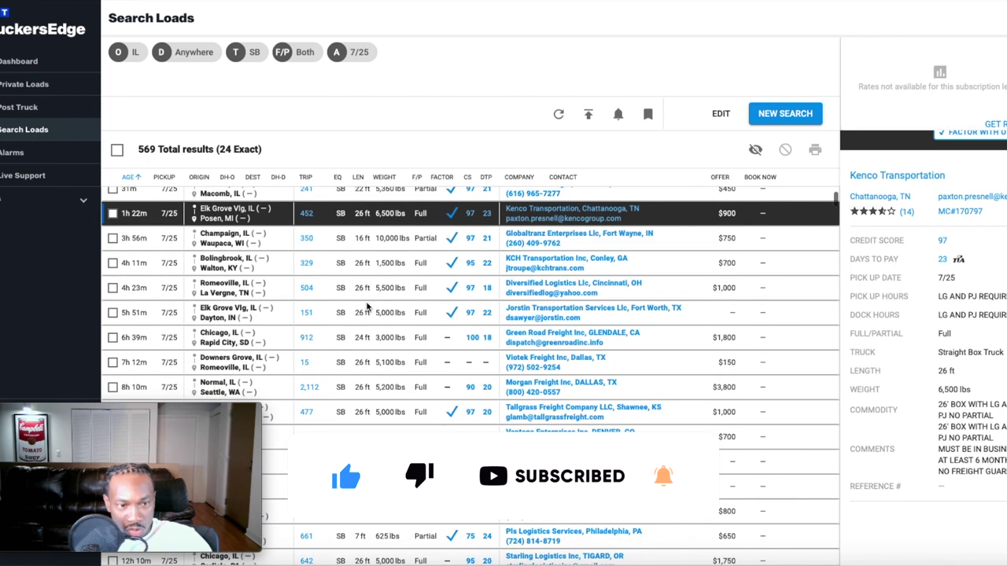
{"action": "scroll", "coordinate": [366, 307], "scroll_direction": "down", "scroll_amount": 1}
{"action": "scroll", "coordinate": [362, 293], "scroll_direction": "up", "scroll_amount": 1}
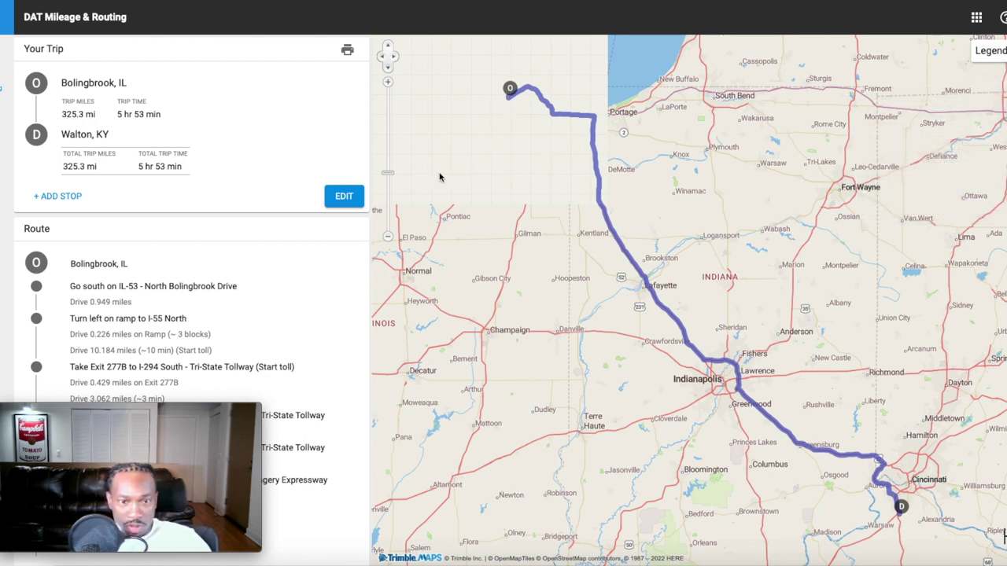
{"action": "left_click", "coordinate": [388, 238]}
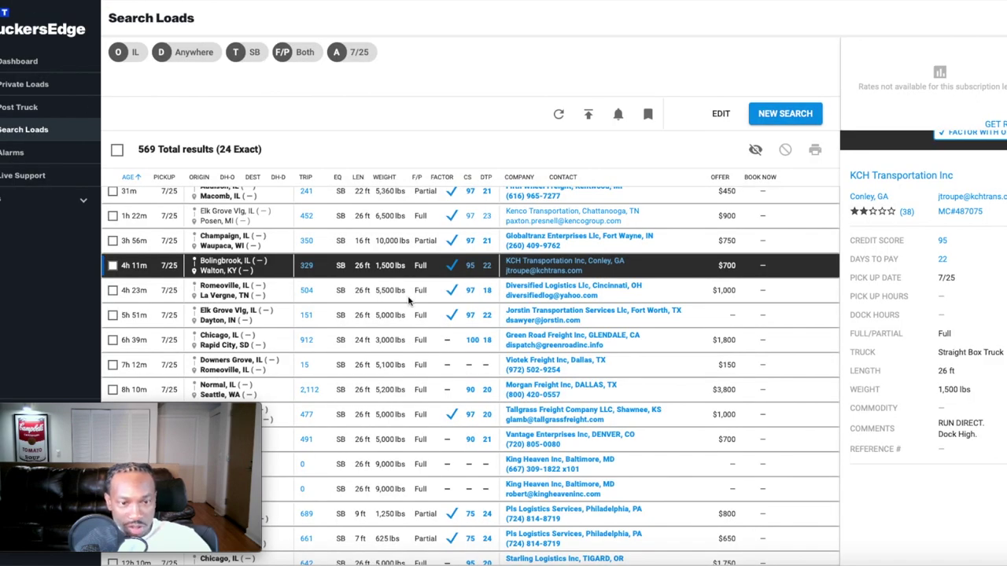
Look through the remaining exact straight box truck matches down to the similar results.
{"action": "scroll", "coordinate": [409, 300], "scroll_direction": "down", "scroll_amount": 1}
{"action": "scroll", "coordinate": [409, 304], "scroll_direction": "down", "scroll_amount": 1}
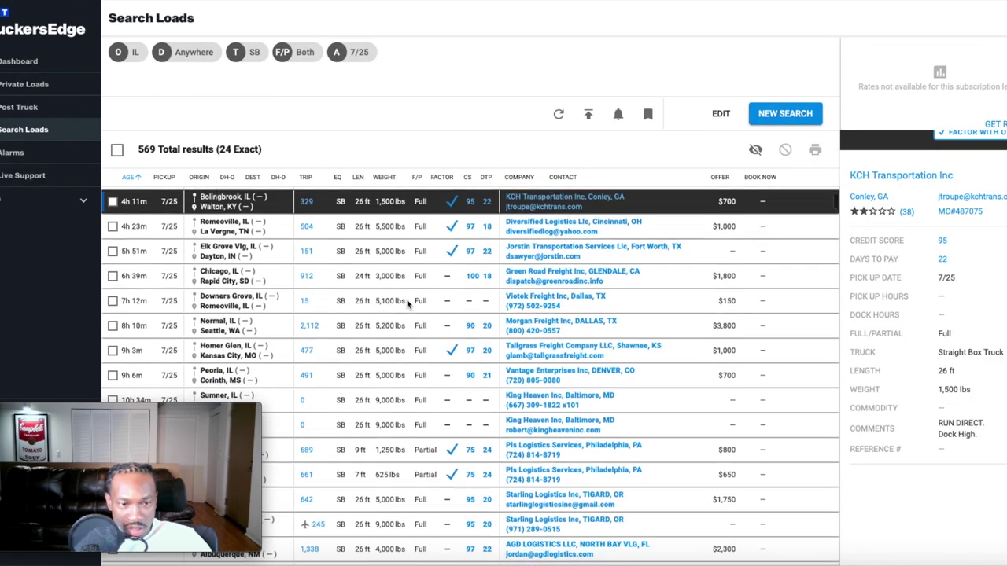
{"action": "scroll", "coordinate": [409, 304], "scroll_direction": "down", "scroll_amount": 3}
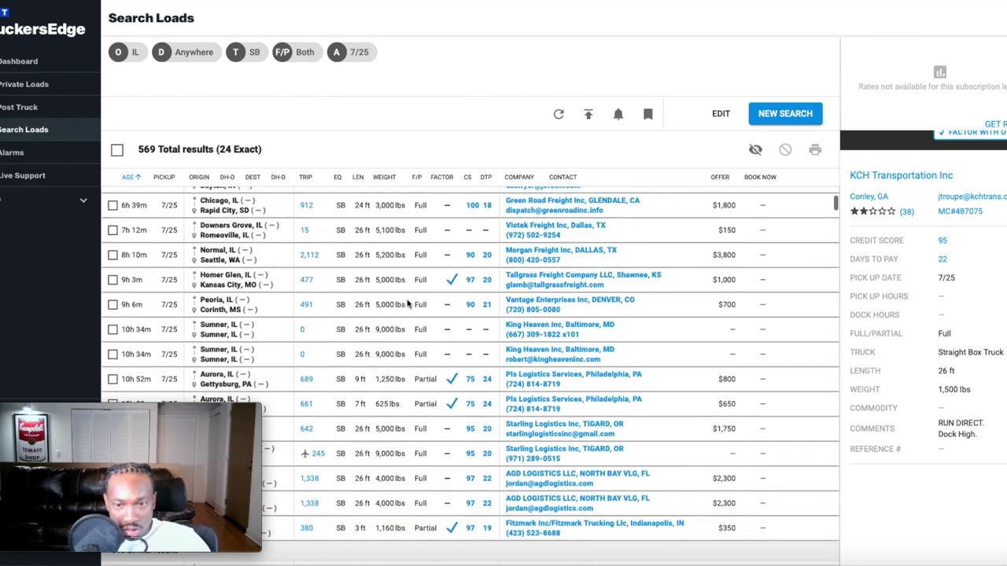
{"action": "scroll", "coordinate": [408, 304], "scroll_direction": "down", "scroll_amount": 2}
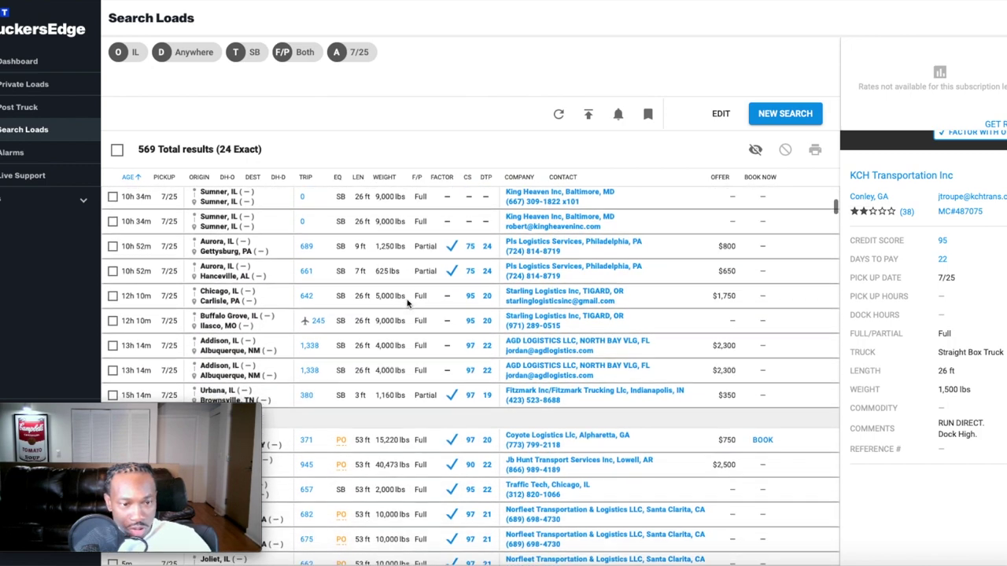
{"action": "scroll", "coordinate": [250, 228], "scroll_direction": "down", "scroll_amount": 3}
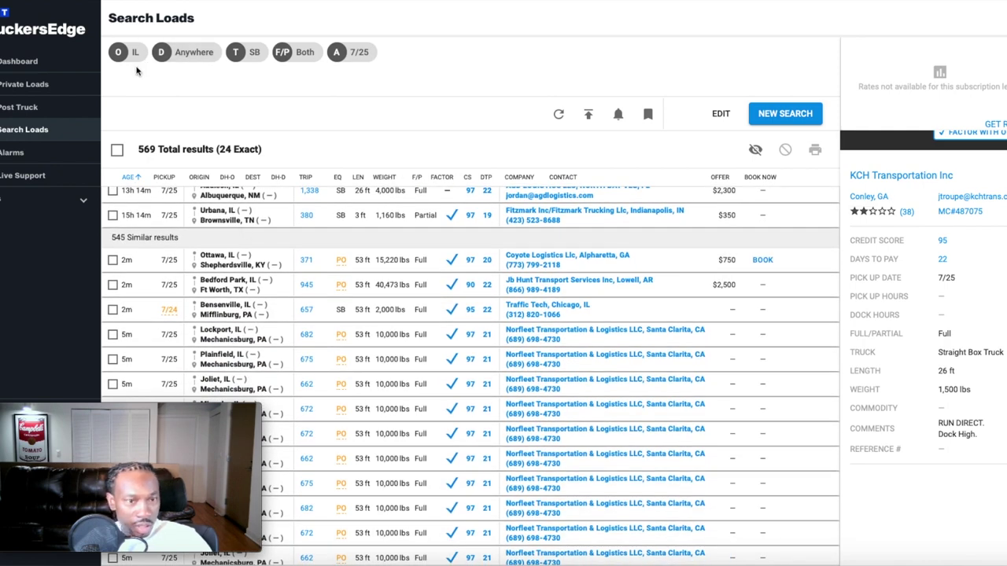
Return to the dashboard's national van load counts, list the outbound loads for Texas and look through them.
{"action": "left_click", "coordinate": [32, 63]}
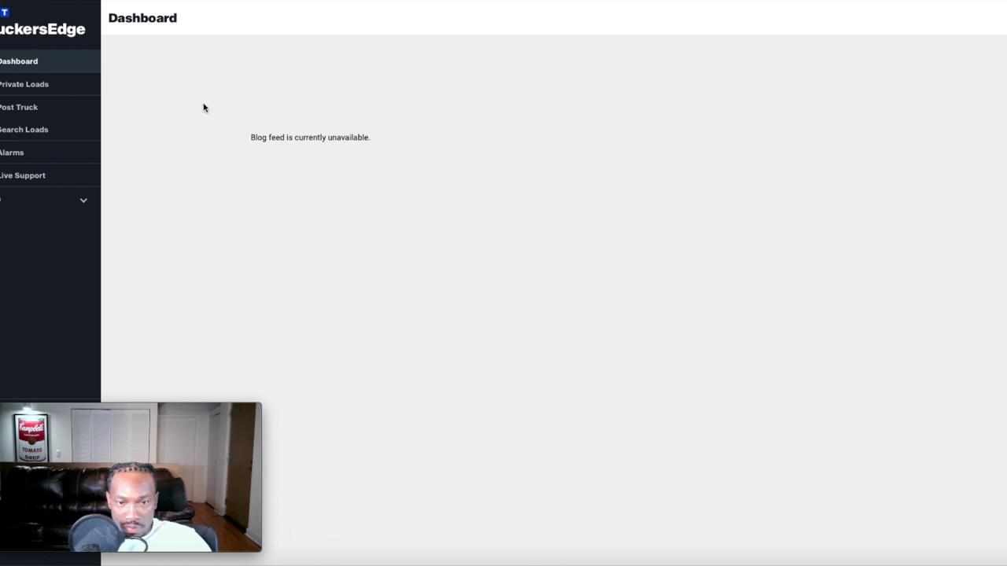
{"action": "scroll", "coordinate": [767, 325], "scroll_direction": "down", "scroll_amount": 3}
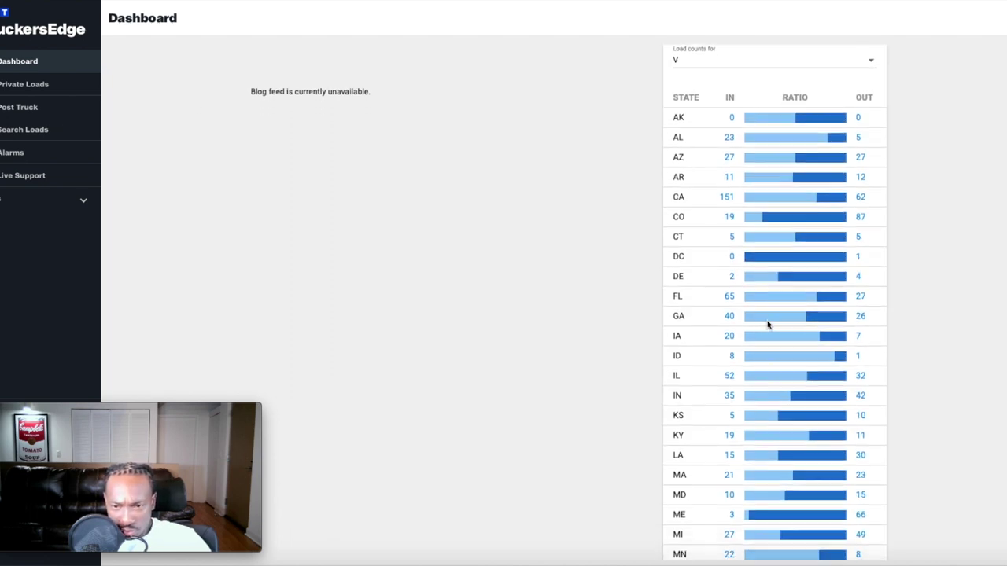
{"action": "scroll", "coordinate": [768, 324], "scroll_direction": "down", "scroll_amount": 5}
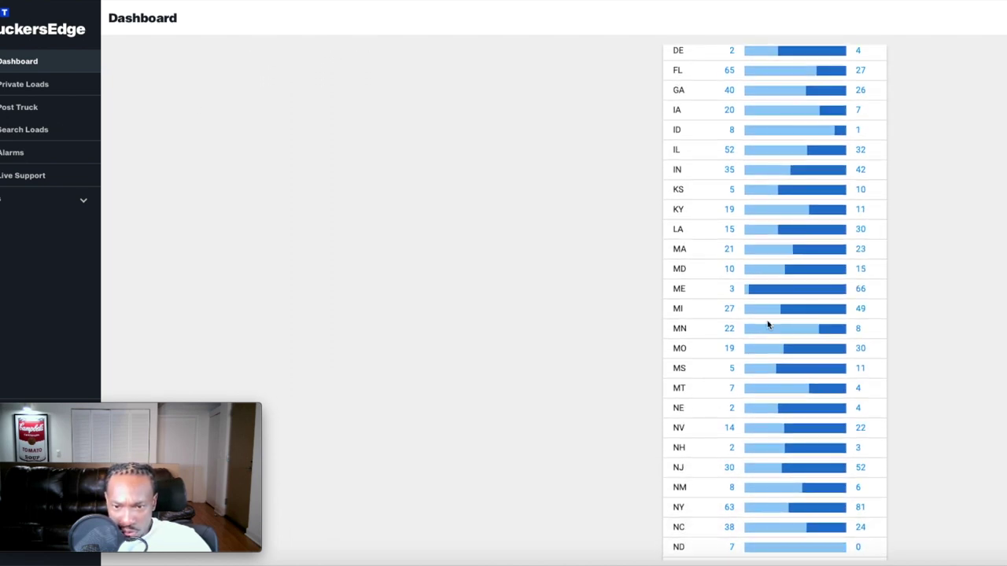
{"action": "scroll", "coordinate": [768, 325], "scroll_direction": "down", "scroll_amount": 4}
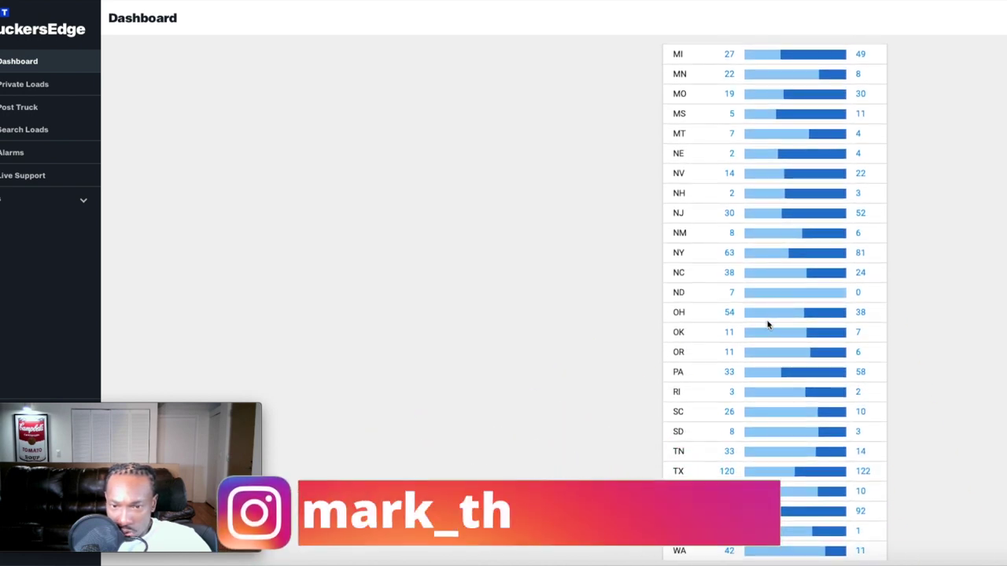
{"action": "scroll", "coordinate": [768, 324], "scroll_direction": "down", "scroll_amount": 1}
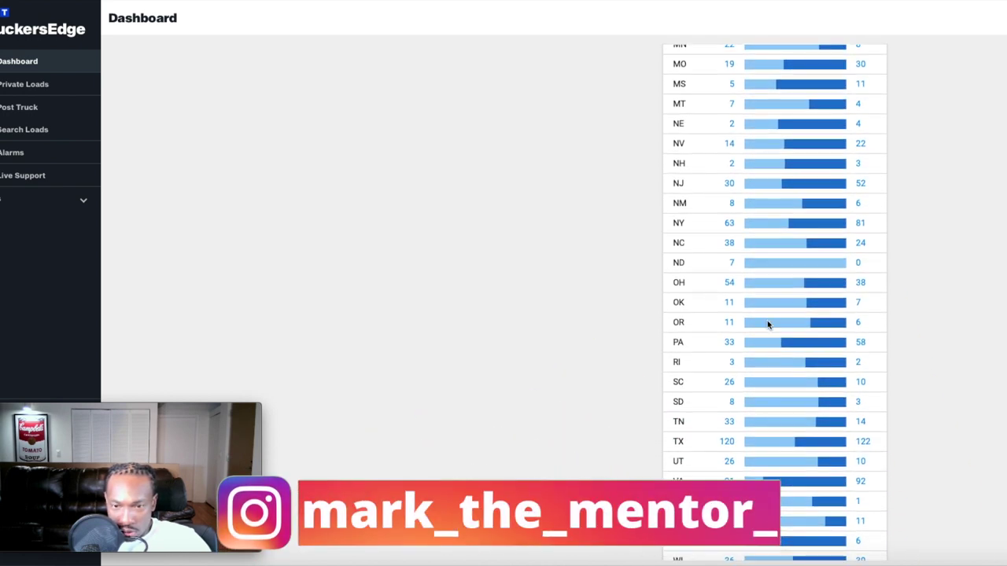
{"action": "left_click", "coordinate": [865, 445]}
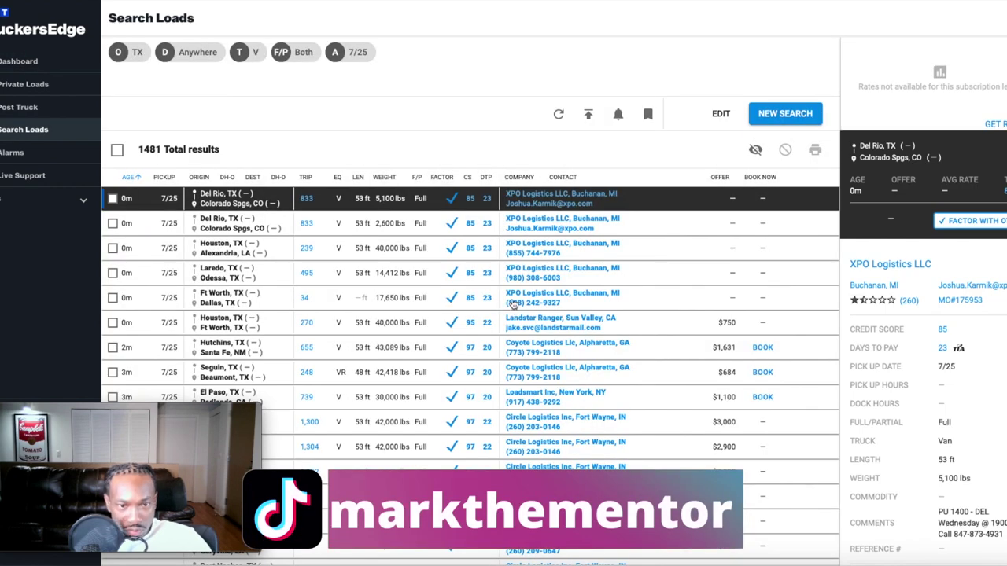
{"action": "scroll", "coordinate": [472, 288], "scroll_direction": "down", "scroll_amount": 3}
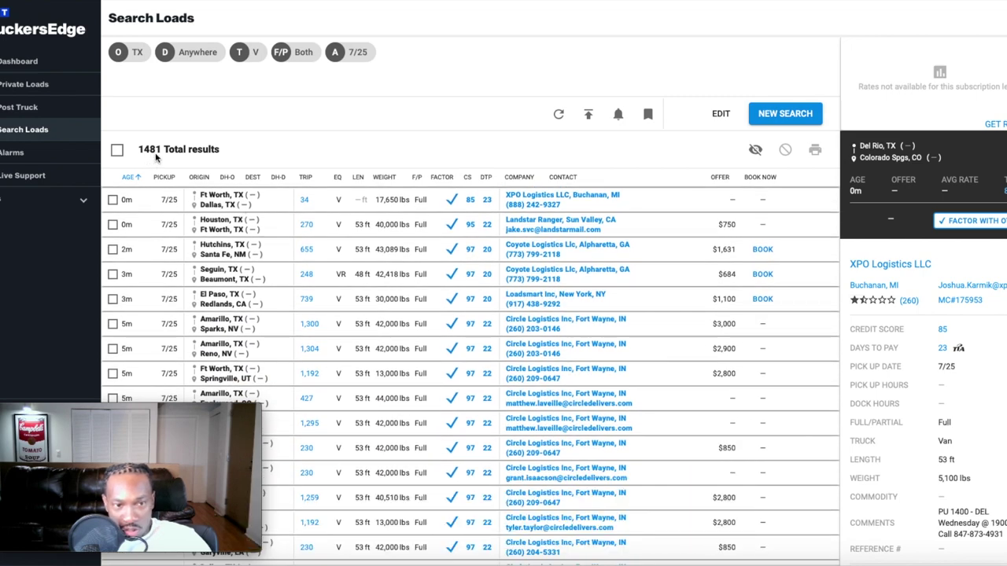
Restrict the Texas load search to the specific truck type Straight Box Truck and run it.
{"action": "scroll", "coordinate": [428, 286], "scroll_direction": "down", "scroll_amount": 15}
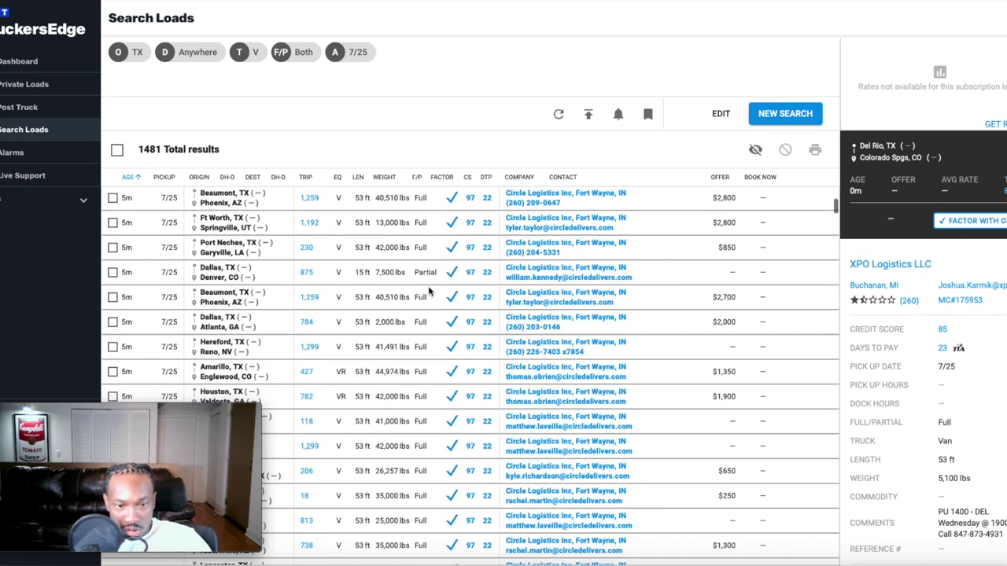
{"action": "scroll", "coordinate": [429, 291], "scroll_direction": "down", "scroll_amount": 15}
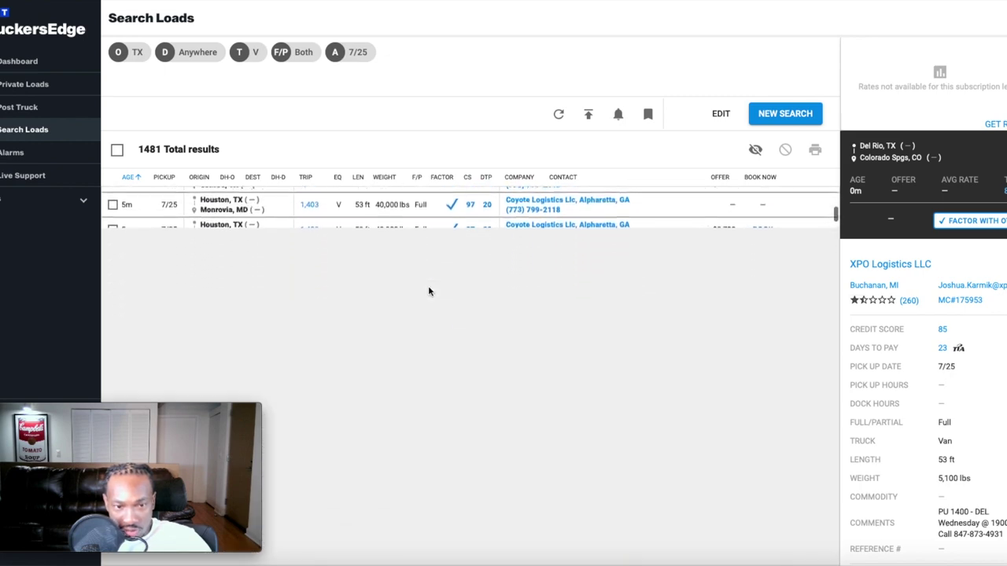
{"action": "scroll", "coordinate": [429, 291], "scroll_direction": "down", "scroll_amount": 10}
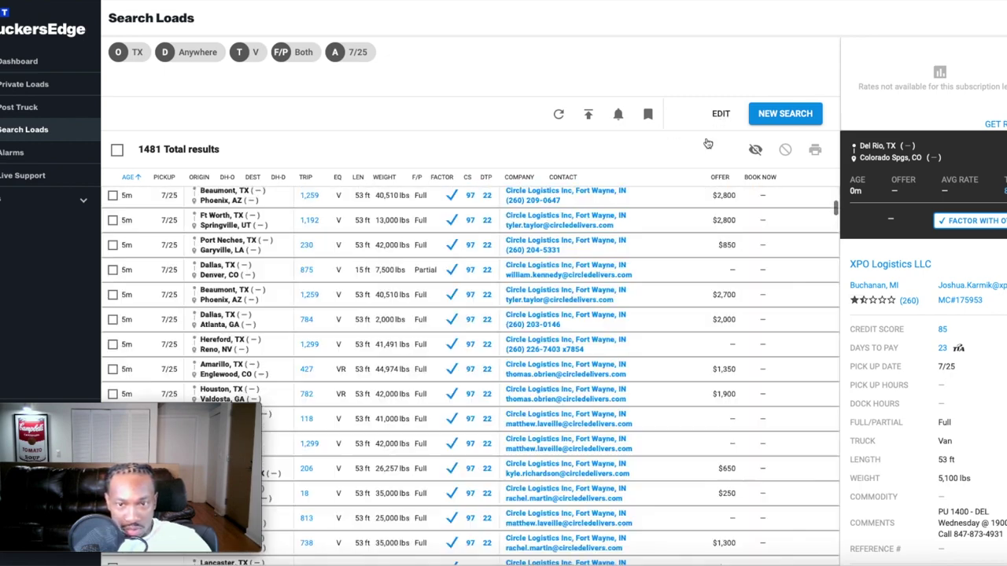
{"action": "left_click", "coordinate": [721, 113]}
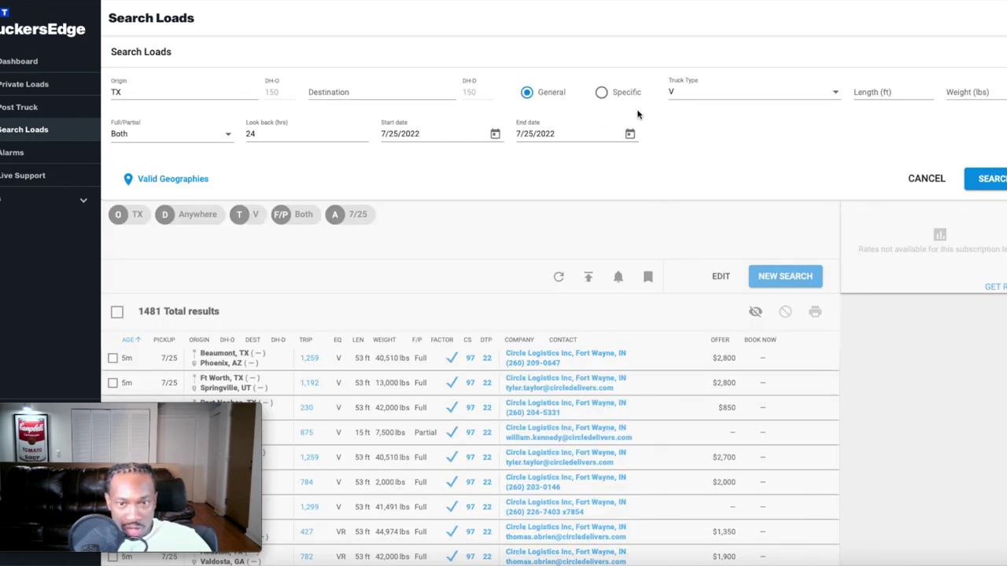
{"action": "left_click", "coordinate": [602, 94]}
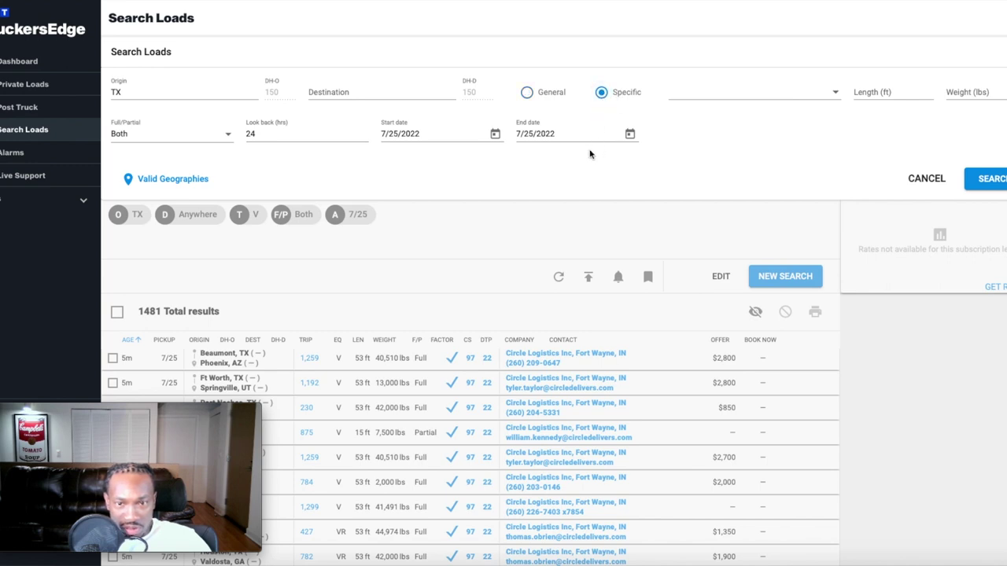
{"action": "left_click", "coordinate": [739, 96]}
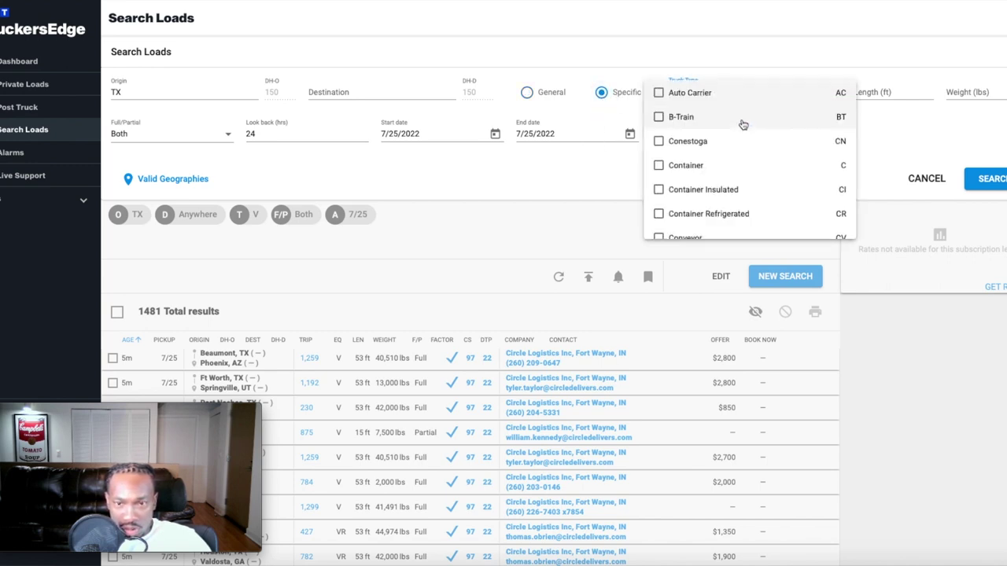
{"action": "scroll", "coordinate": [746, 140], "scroll_direction": "down", "scroll_amount": 1}
{"action": "scroll", "coordinate": [748, 141], "scroll_direction": "down", "scroll_amount": 8}
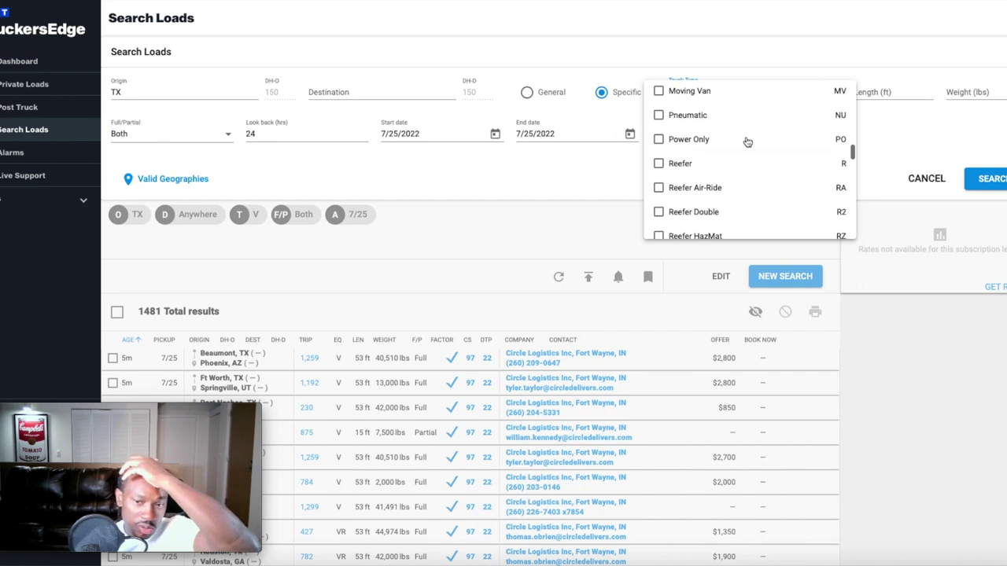
{"action": "scroll", "coordinate": [747, 140], "scroll_direction": "down", "scroll_amount": 5}
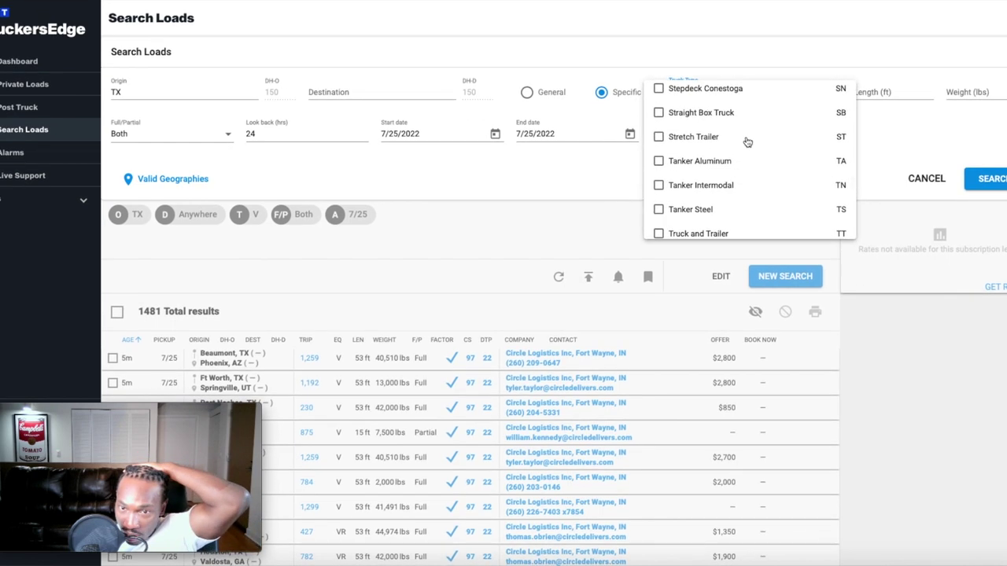
{"action": "left_click", "coordinate": [659, 114]}
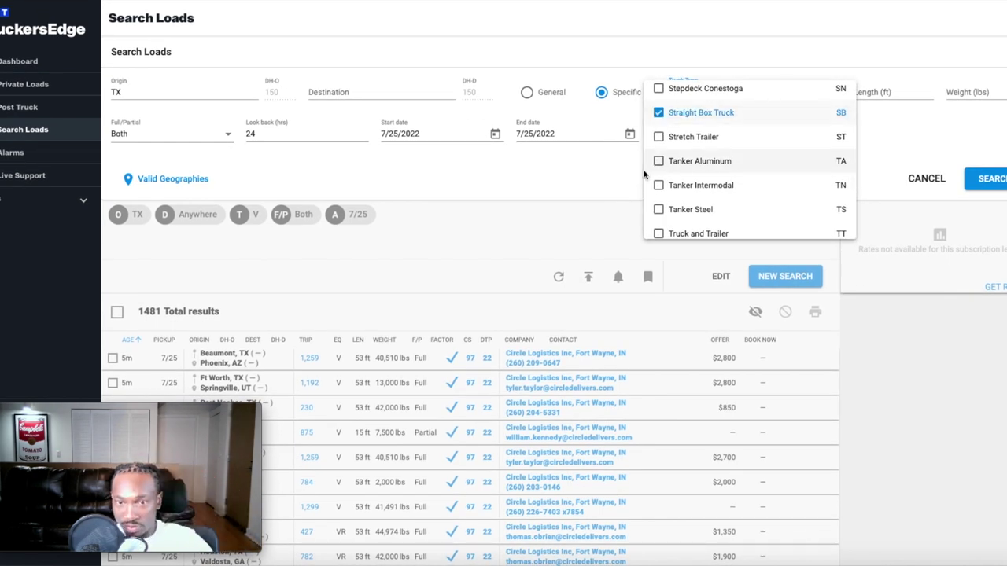
{"action": "left_click", "coordinate": [881, 151]}
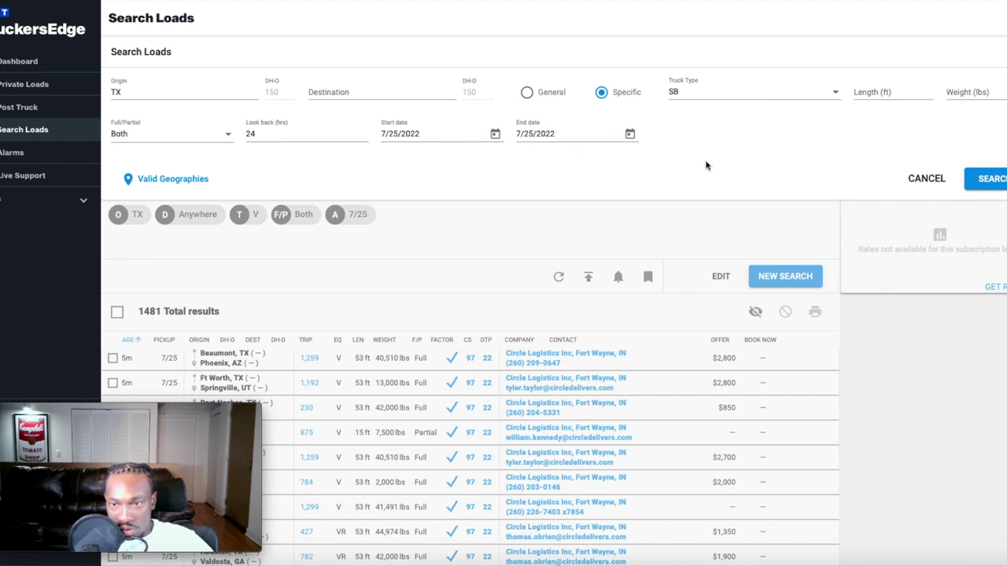
{"action": "left_click", "coordinate": [990, 181]}
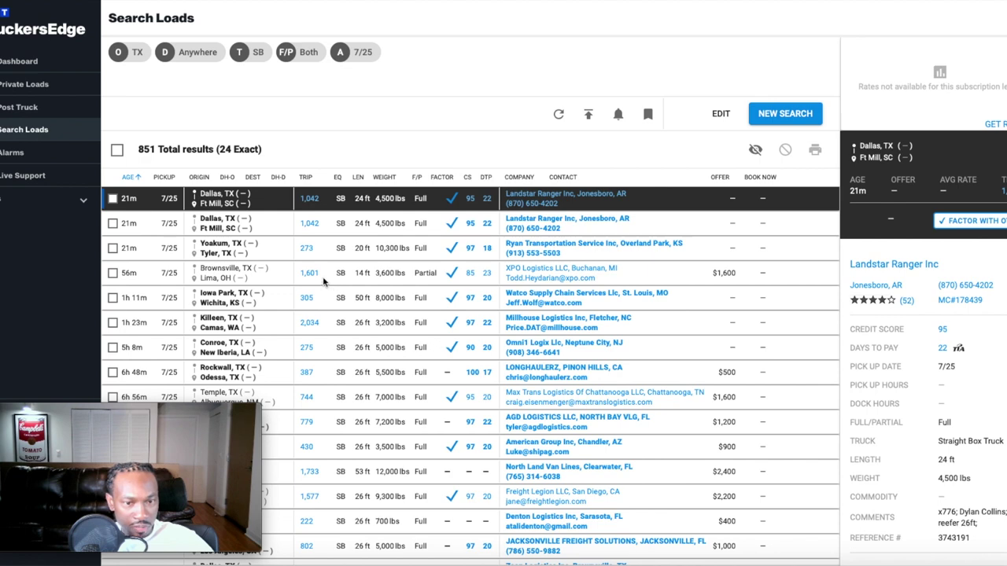
Look through the exact straight box truck matches from Texas, including trip miles, credit scores and offers, down to the similar results.
{"action": "scroll", "coordinate": [334, 289], "scroll_direction": "down", "scroll_amount": 1}
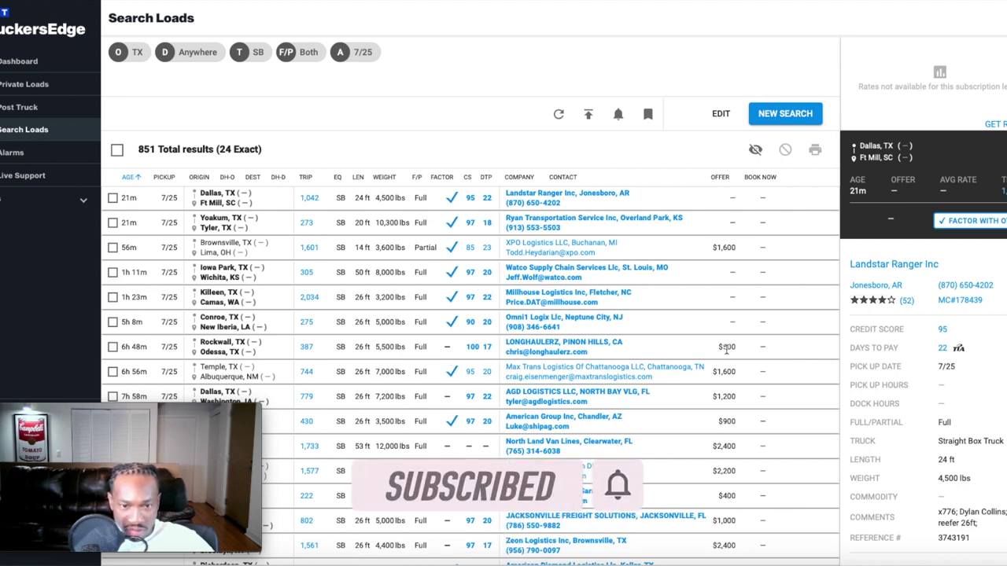
{"action": "scroll", "coordinate": [503, 373], "scroll_direction": "down", "scroll_amount": 1}
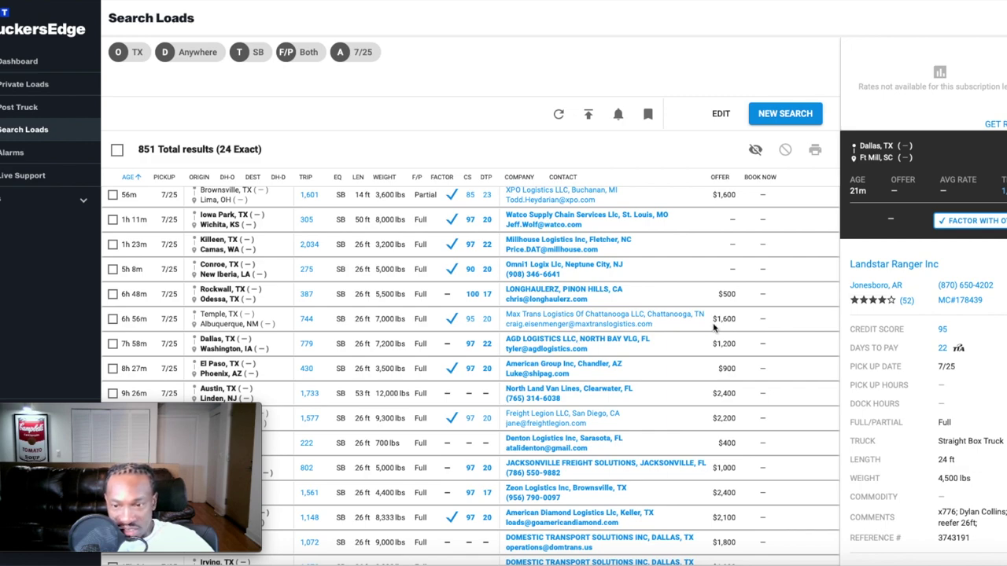
{"action": "scroll", "coordinate": [585, 332], "scroll_direction": "down", "scroll_amount": 5}
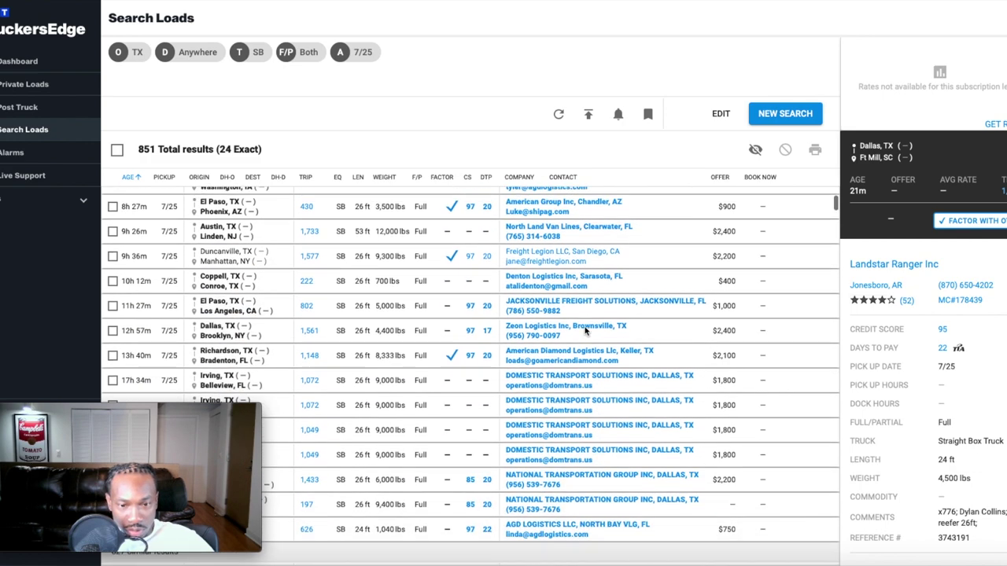
{"action": "scroll", "coordinate": [586, 332], "scroll_direction": "down", "scroll_amount": 5}
{"action": "scroll", "coordinate": [435, 281], "scroll_direction": "up", "scroll_amount": 8}
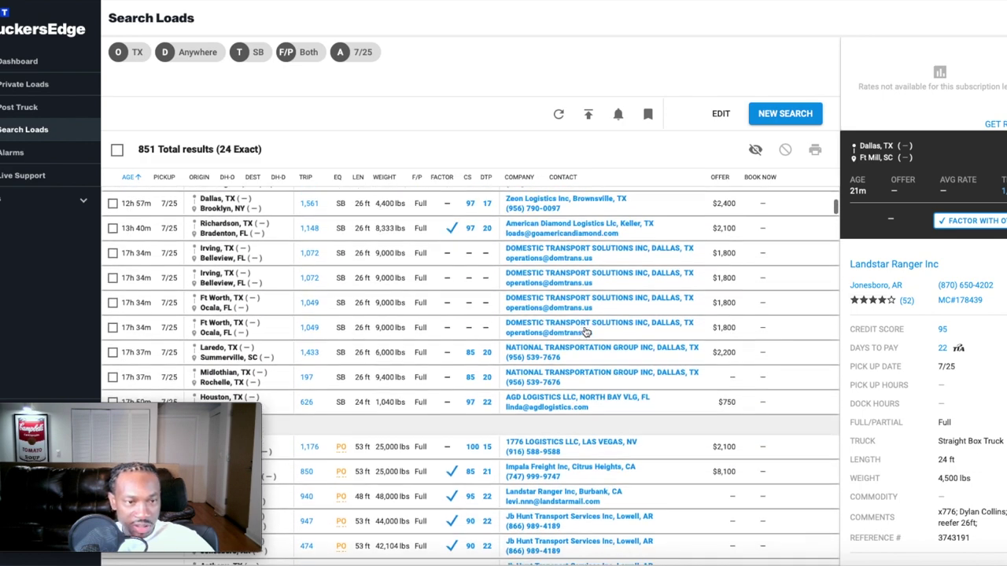
Return to the dashboard's national van load counts and list the outbound loads for California.
{"action": "scroll", "coordinate": [435, 281], "scroll_direction": "up", "scroll_amount": 5}
{"action": "left_click", "coordinate": [18, 61]}
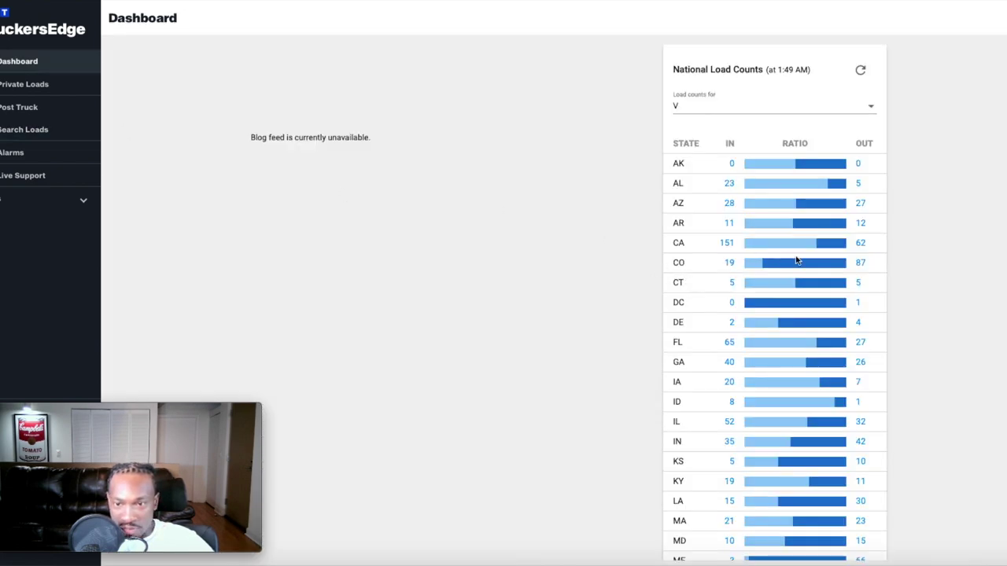
{"action": "left_click", "coordinate": [862, 244]}
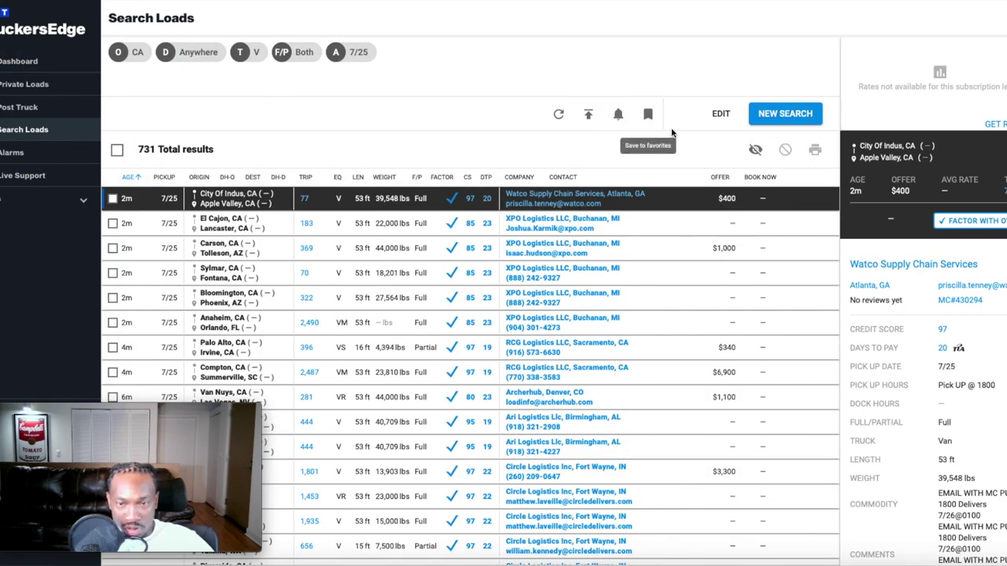
Edit the California search to use the specific truck type Straight Box Truck and run it.
{"action": "left_click", "coordinate": [736, 117]}
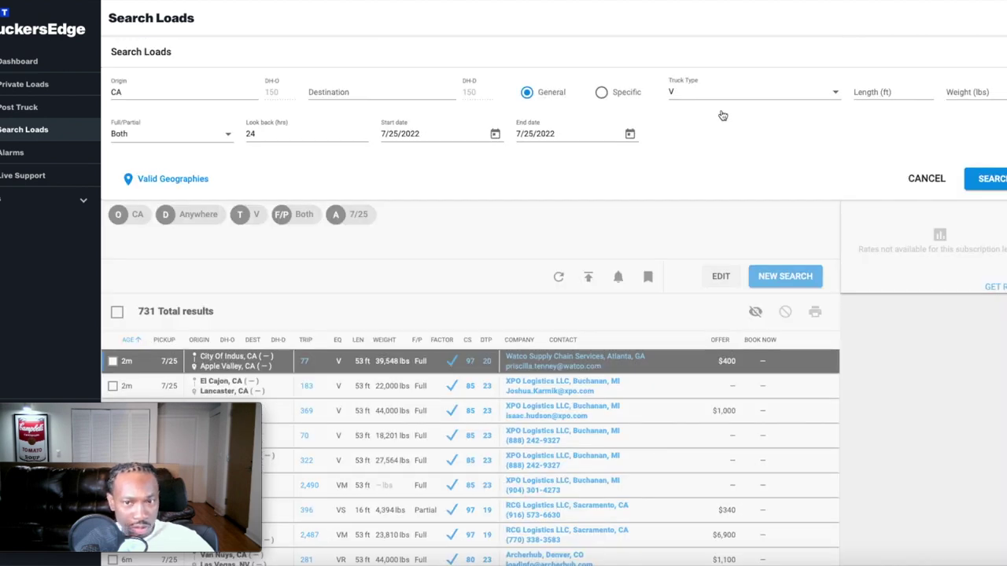
{"action": "left_click", "coordinate": [601, 93]}
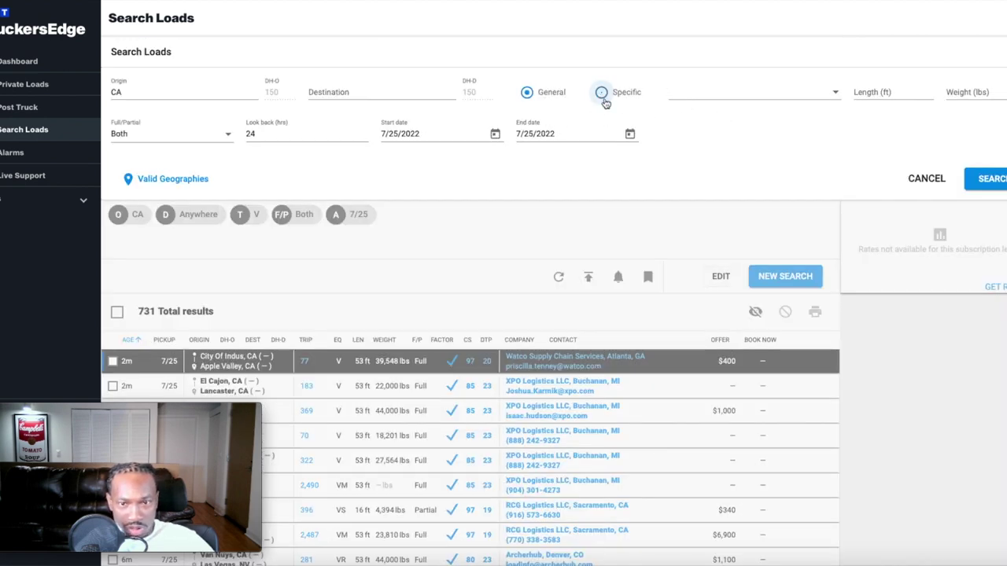
{"action": "left_click", "coordinate": [717, 99]}
{"action": "scroll", "coordinate": [714, 149], "scroll_direction": "down", "scroll_amount": 10}
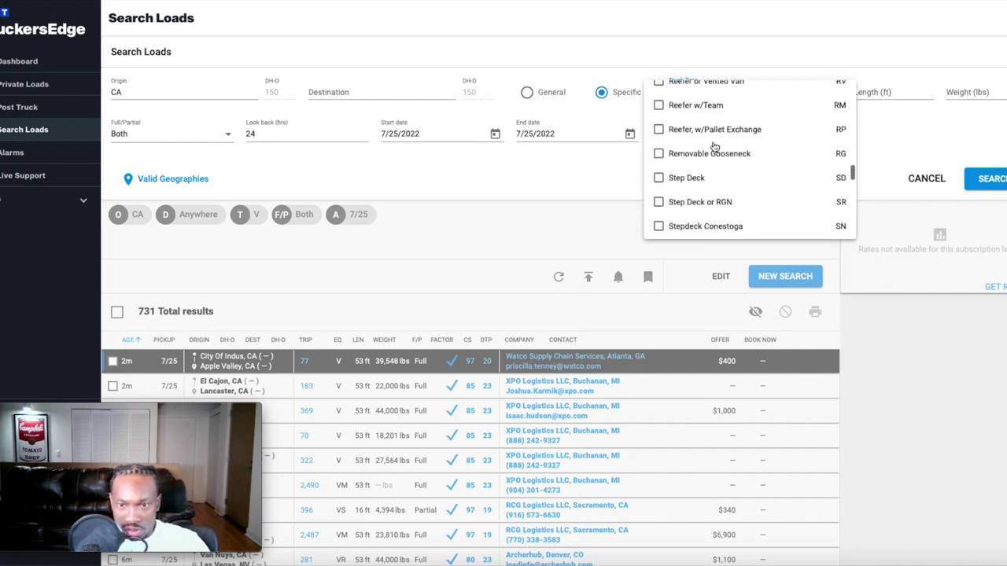
{"action": "scroll", "coordinate": [714, 148], "scroll_direction": "down", "scroll_amount": 5}
{"action": "scroll", "coordinate": [715, 148], "scroll_direction": "up", "scroll_amount": 2}
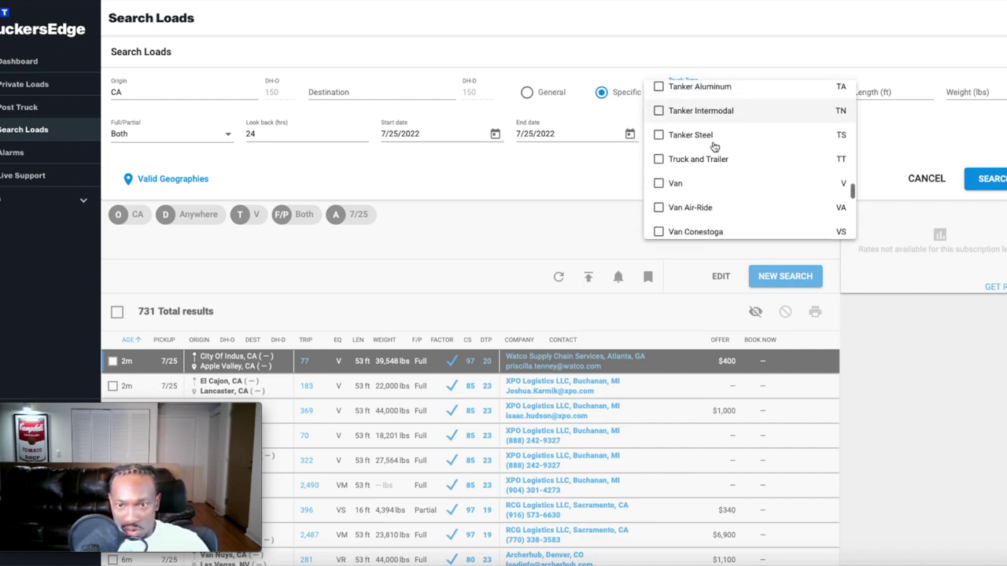
{"action": "scroll", "coordinate": [715, 147], "scroll_direction": "down", "scroll_amount": 3}
{"action": "scroll", "coordinate": [714, 147], "scroll_direction": "up", "scroll_amount": 3}
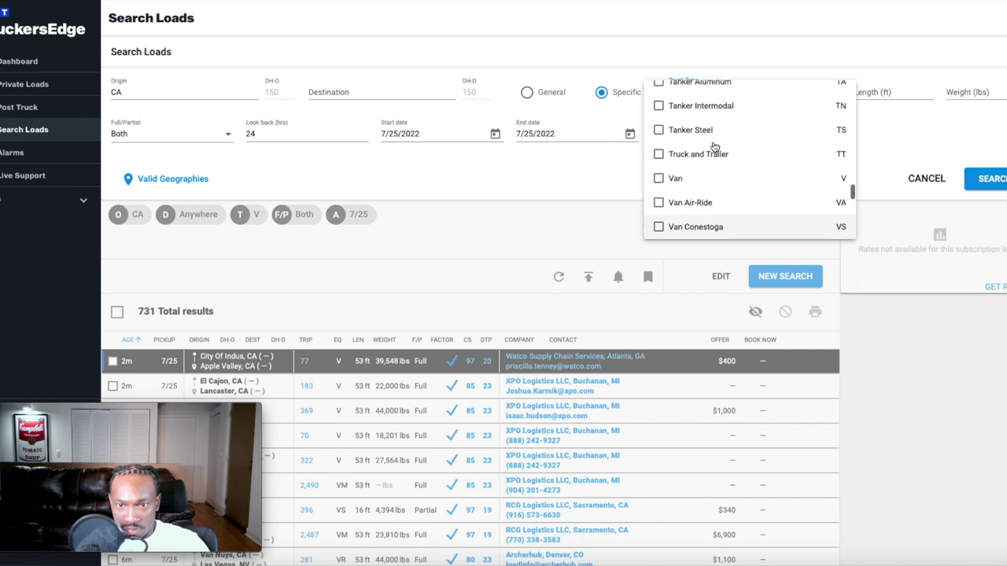
{"action": "scroll", "coordinate": [714, 147], "scroll_direction": "up", "scroll_amount": 3}
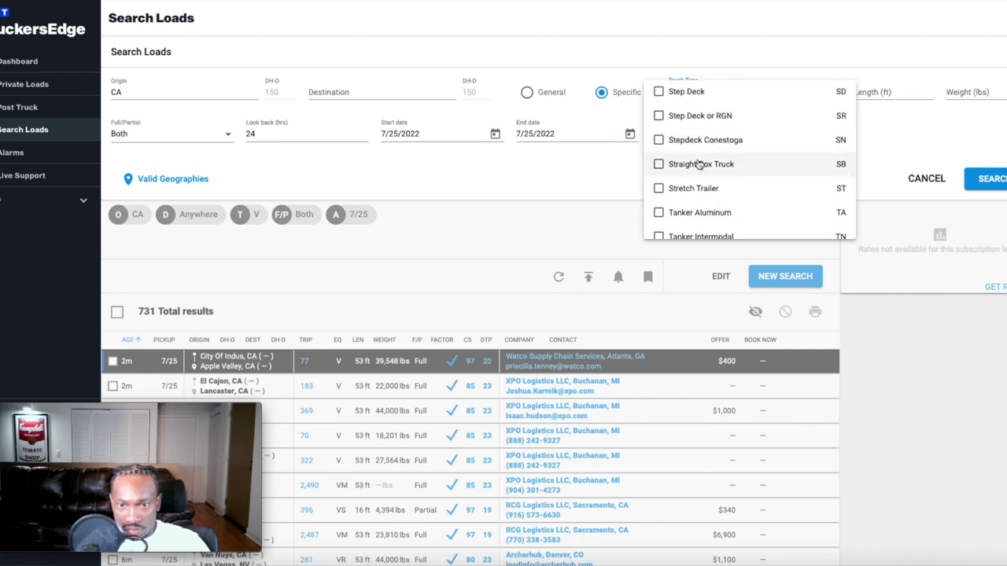
{"action": "left_click", "coordinate": [661, 165]}
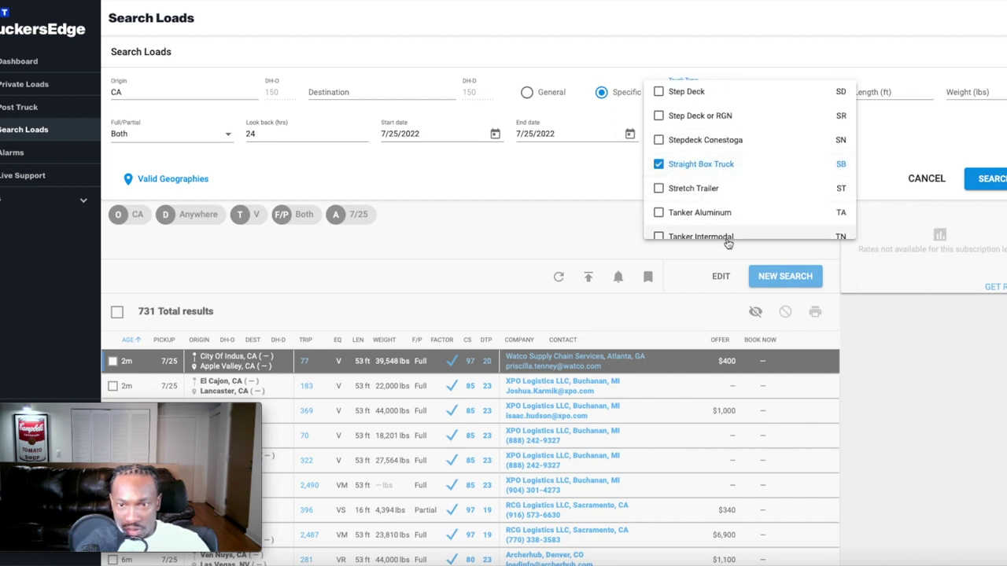
{"action": "left_click", "coordinate": [1001, 183]}
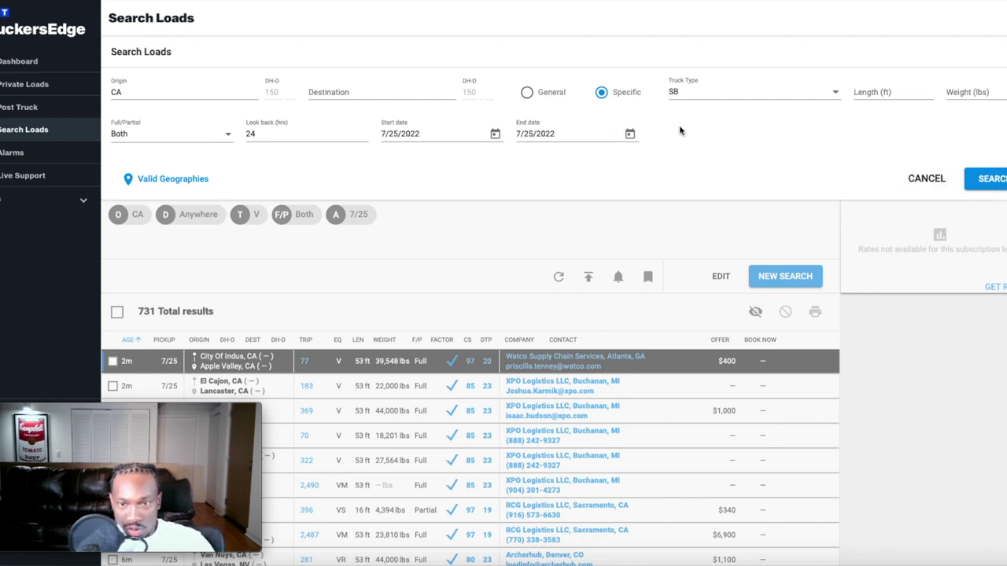
{"action": "left_click", "coordinate": [992, 179]}
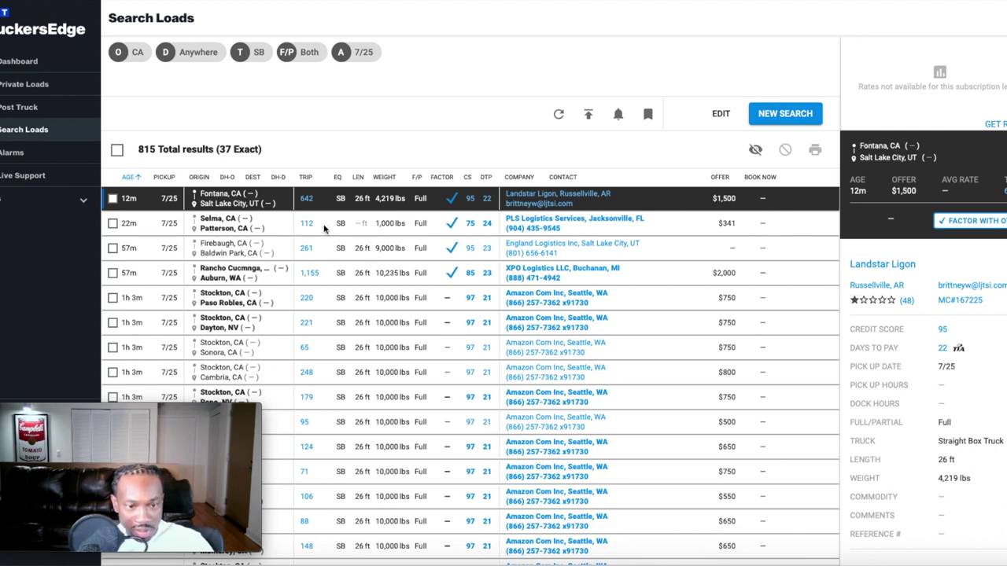
Look through the exact straight box truck matches from California, including the Amazon loads out of Stockton and Tracy.
{"action": "scroll", "coordinate": [323, 229], "scroll_direction": "down", "scroll_amount": 1}
{"action": "scroll", "coordinate": [411, 272], "scroll_direction": "down", "scroll_amount": 3}
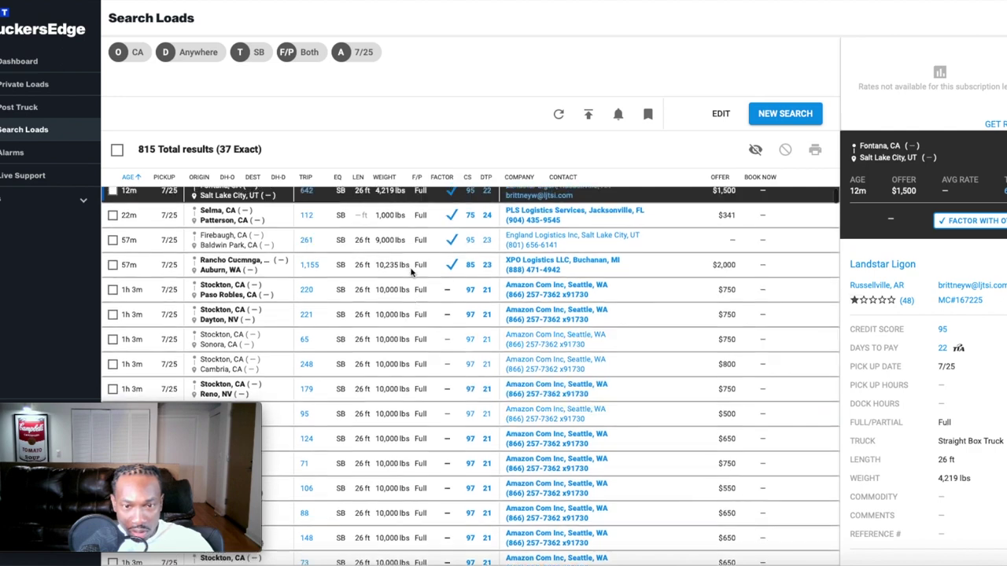
{"action": "scroll", "coordinate": [411, 272], "scroll_direction": "down", "scroll_amount": 5}
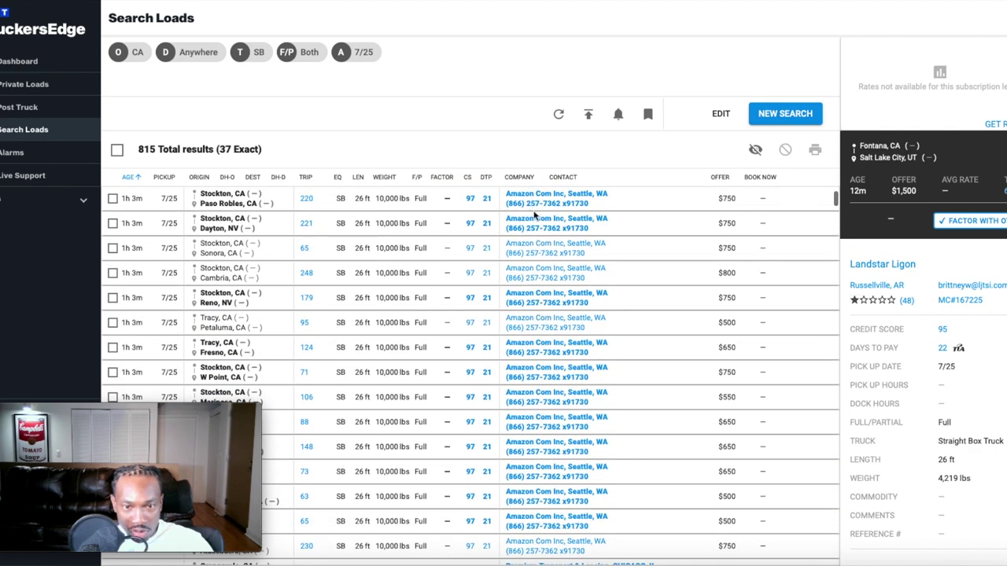
{"action": "scroll", "coordinate": [535, 230], "scroll_direction": "down", "scroll_amount": 2}
{"action": "left_click_drag", "start_coordinate": [535, 230], "coordinate": [561, 247]}
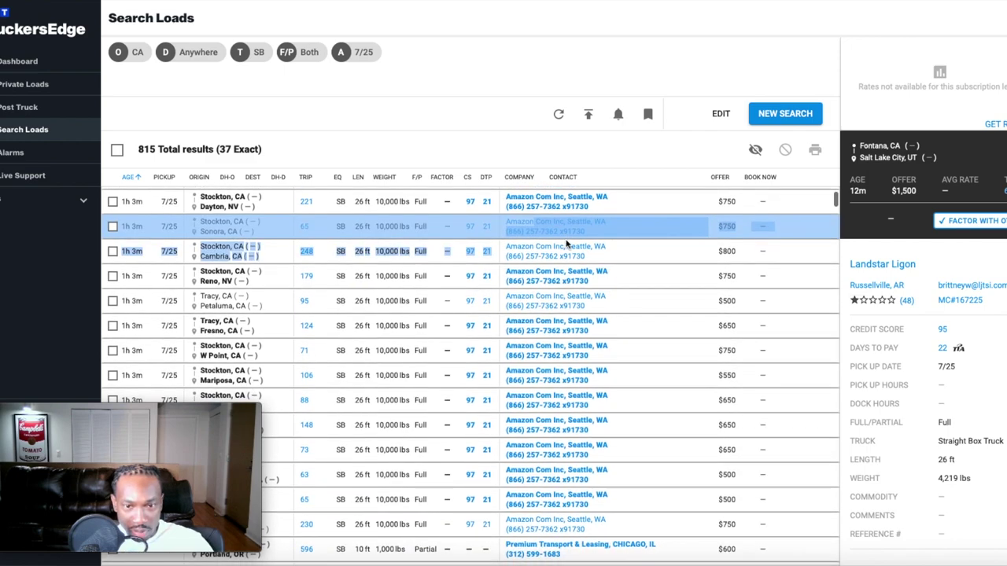
{"action": "scroll", "coordinate": [598, 259], "scroll_direction": "down", "scroll_amount": 2}
{"action": "scroll", "coordinate": [598, 260], "scroll_direction": "down", "scroll_amount": 2}
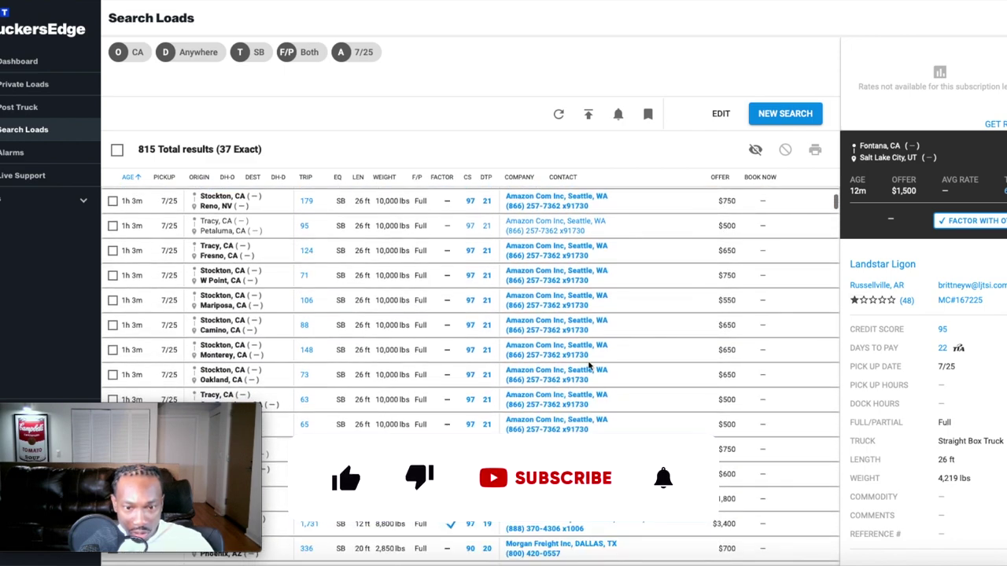
{"action": "scroll", "coordinate": [582, 389], "scroll_direction": "down", "scroll_amount": 3}
{"action": "scroll", "coordinate": [585, 393], "scroll_direction": "down", "scroll_amount": 1}
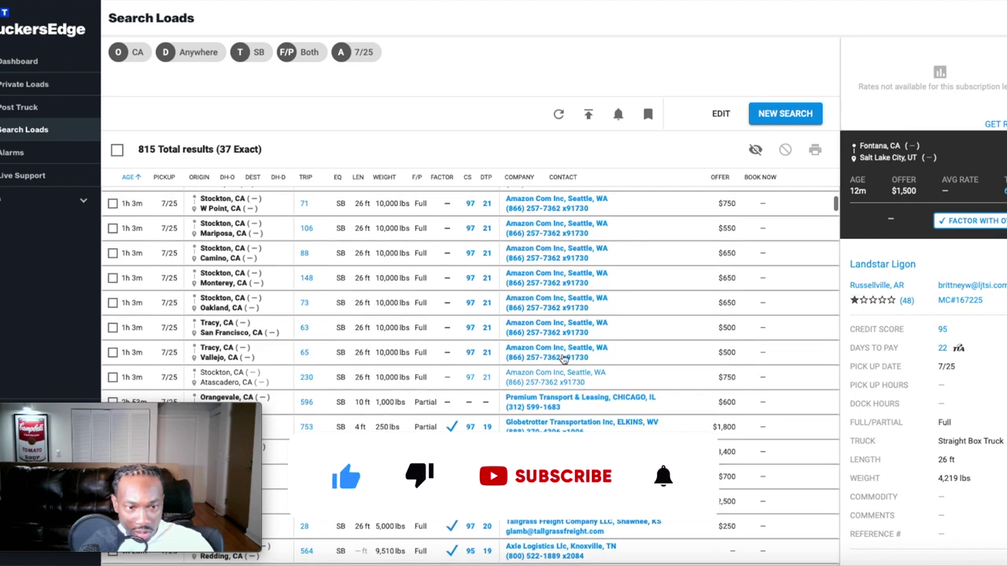
Review the load details and comments of Amazon's Stockton to Paso Robles, CA load and its Stockton to Dayton, NV load.
{"action": "scroll", "coordinate": [556, 338], "scroll_direction": "up", "scroll_amount": 5}
{"action": "scroll", "coordinate": [543, 299], "scroll_direction": "up", "scroll_amount": 2}
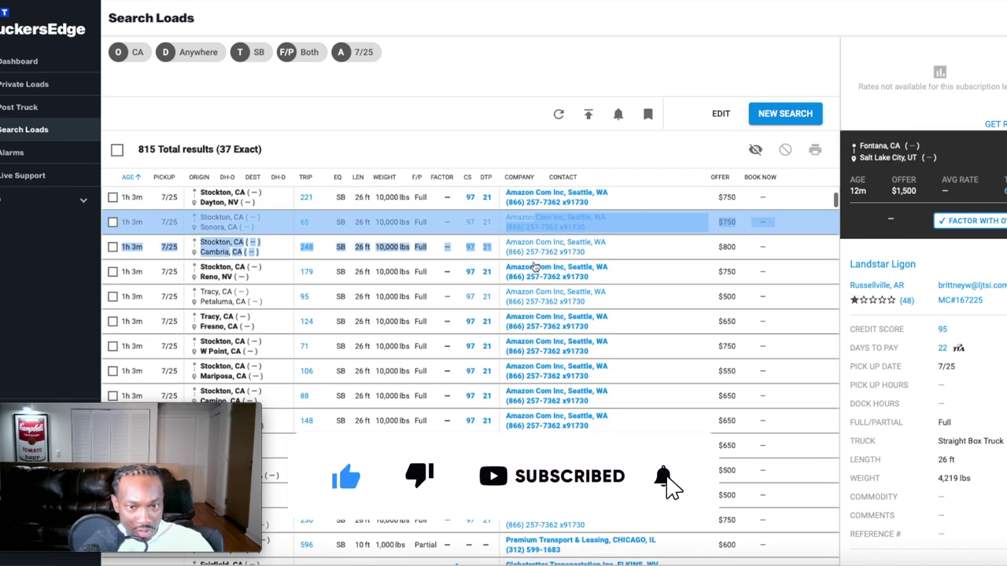
{"action": "scroll", "coordinate": [531, 264], "scroll_direction": "up", "scroll_amount": 2}
{"action": "scroll", "coordinate": [530, 263], "scroll_direction": "up", "scroll_amount": 1}
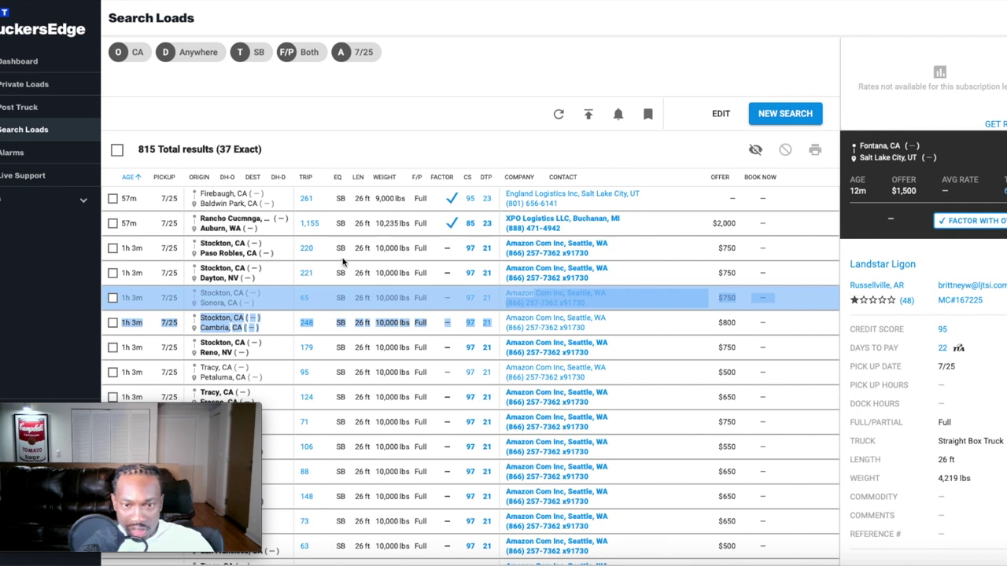
{"action": "left_click", "coordinate": [281, 251]}
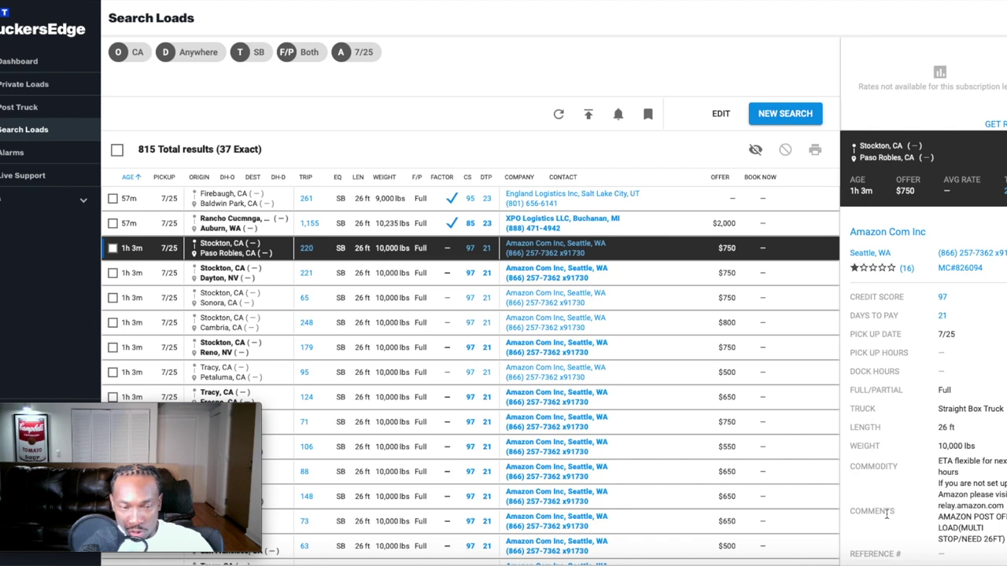
{"action": "left_click", "coordinate": [387, 274]}
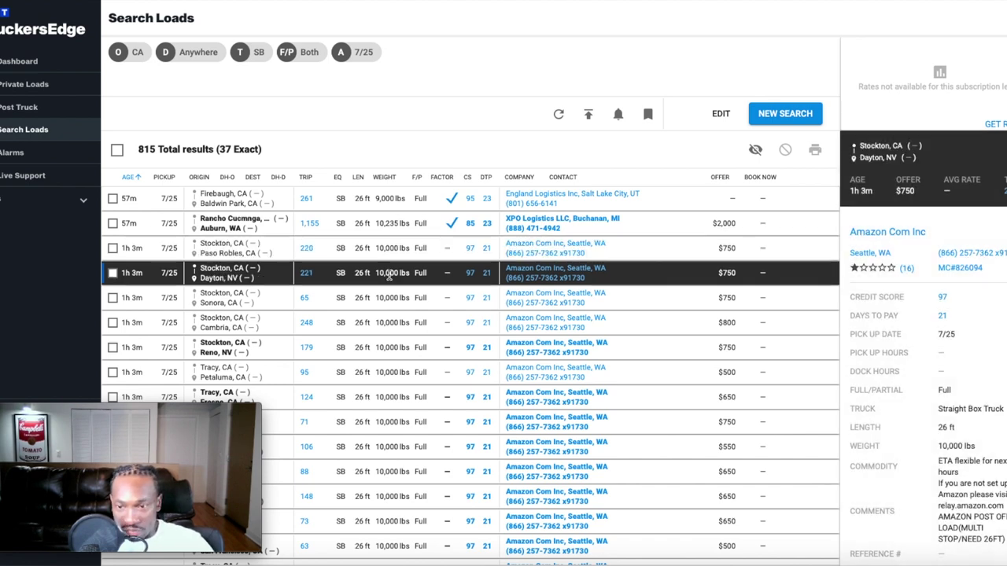
Review the details of Amazon's Stockton loads to Sonora, Cambria and Reno, and look through the remaining exact straight box truck matches from California.
{"action": "left_click", "coordinate": [383, 297]}
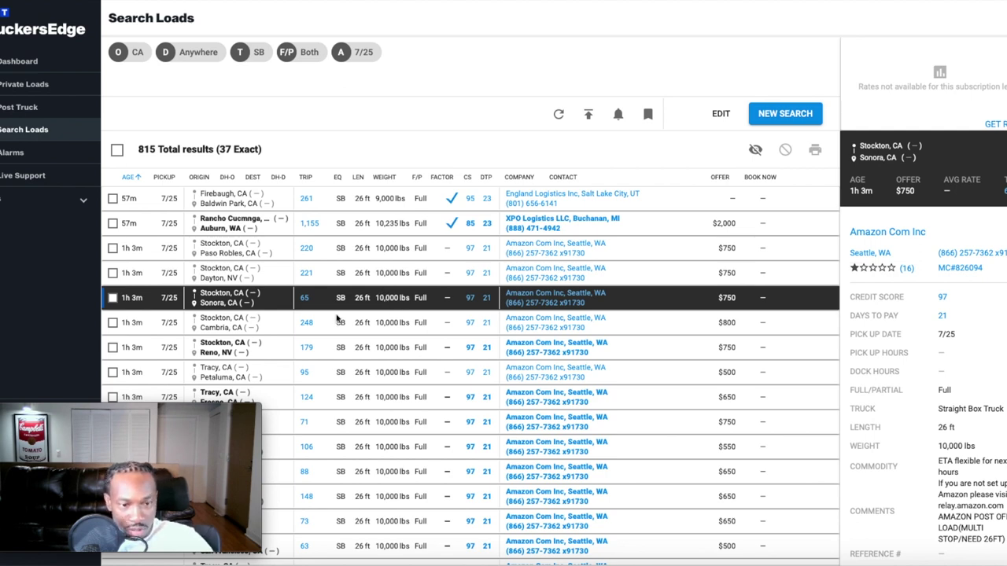
{"action": "scroll", "coordinate": [454, 359], "scroll_direction": "down", "scroll_amount": 1}
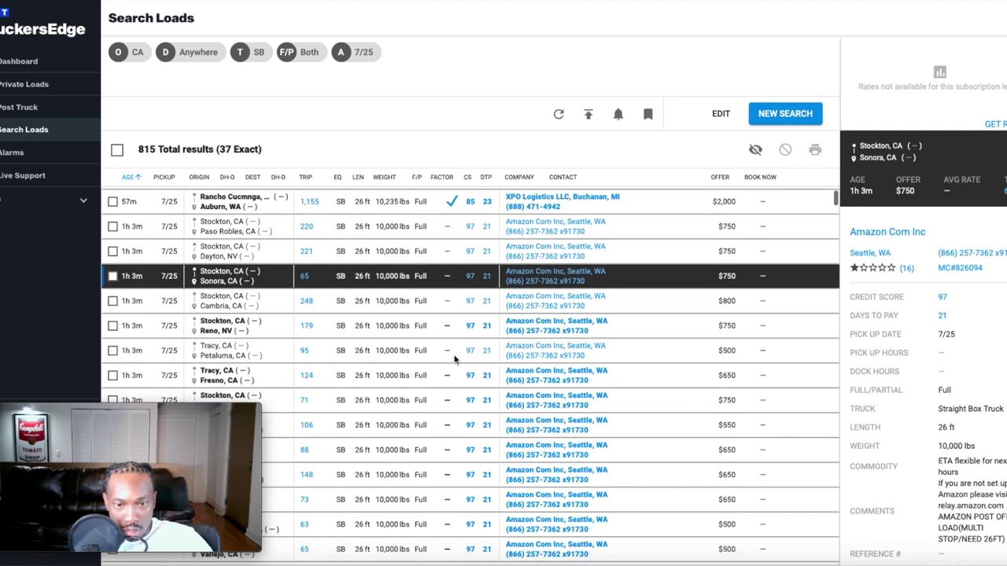
{"action": "scroll", "coordinate": [421, 341], "scroll_direction": "down", "scroll_amount": 1}
{"action": "left_click", "coordinate": [376, 288]}
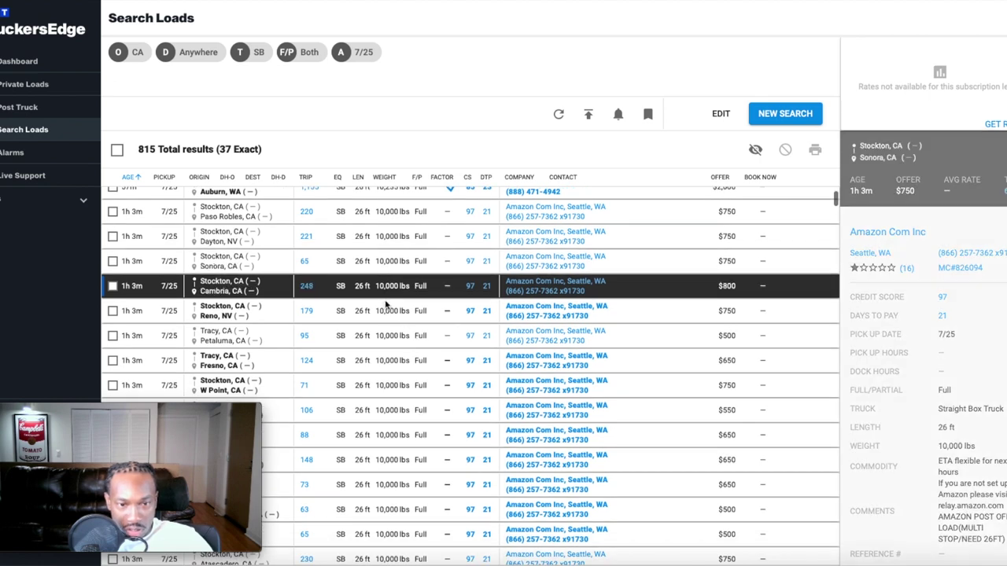
{"action": "left_click", "coordinate": [385, 309]}
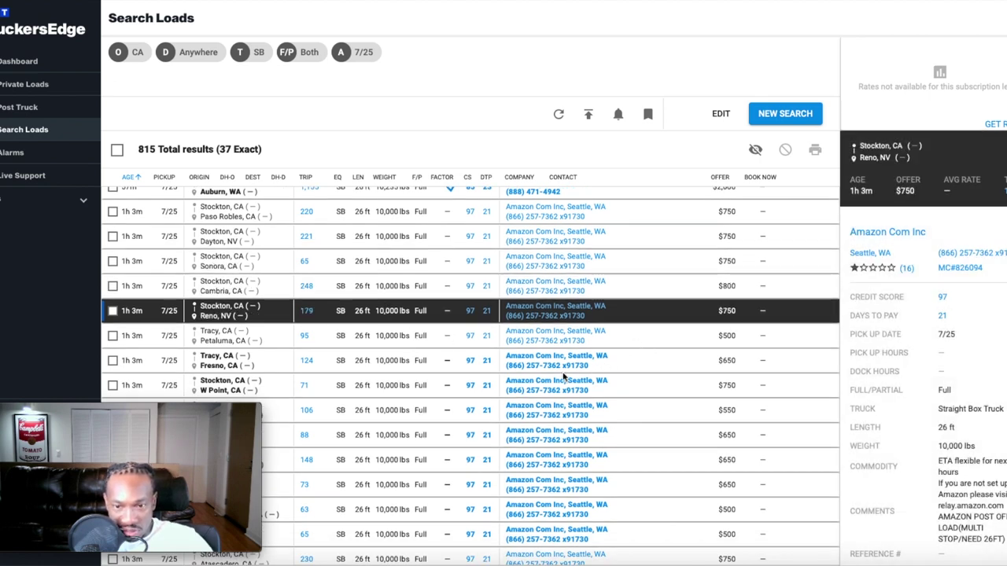
{"action": "scroll", "coordinate": [414, 369], "scroll_direction": "down", "scroll_amount": 1}
{"action": "scroll", "coordinate": [414, 364], "scroll_direction": "down", "scroll_amount": 2}
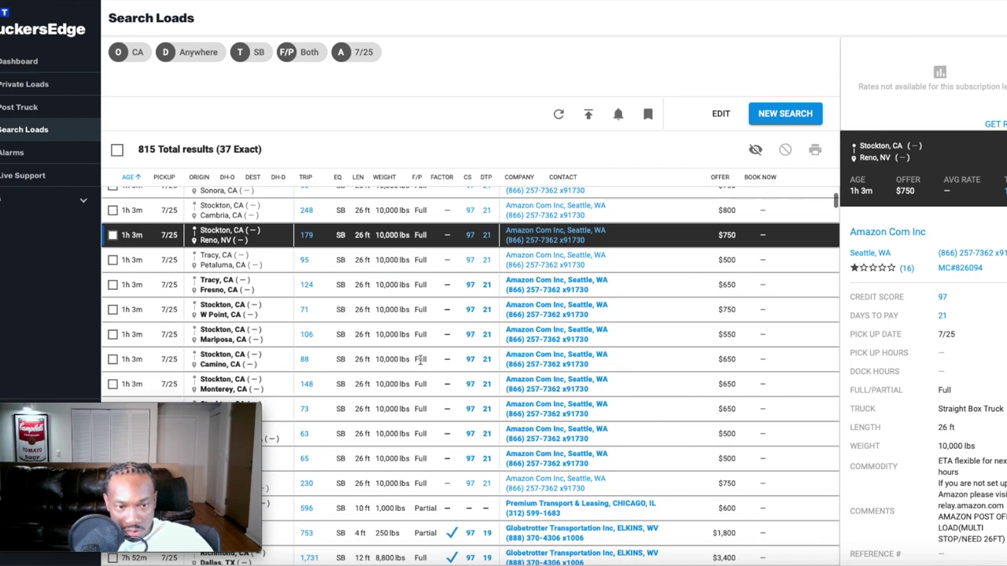
{"action": "scroll", "coordinate": [417, 358], "scroll_direction": "down", "scroll_amount": 1}
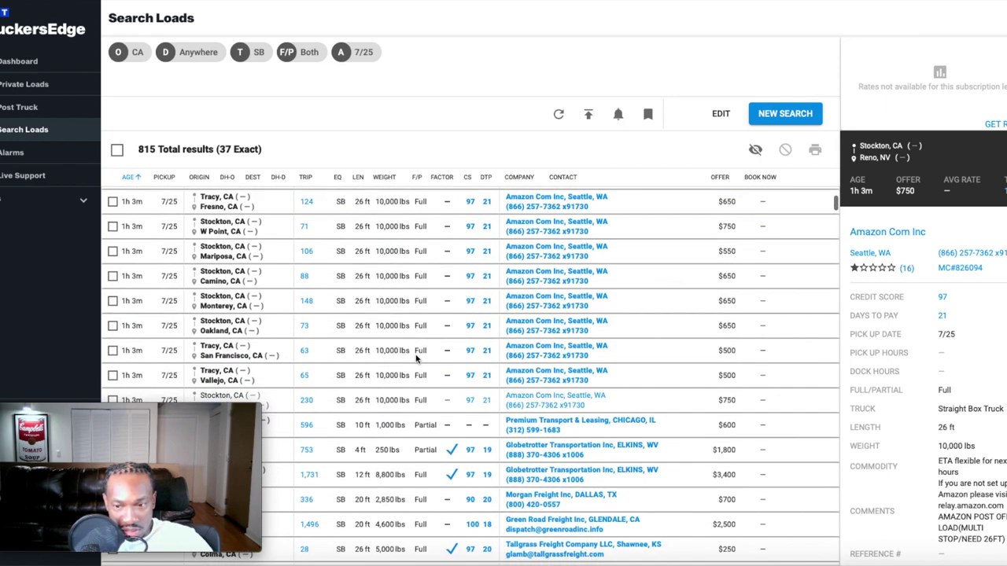